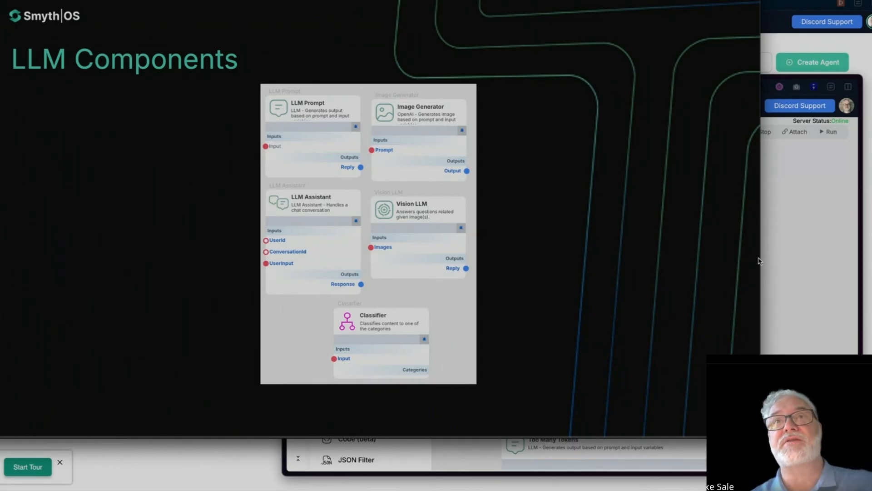
Step: Switch to the SmythOS agent builder and open the settings of the LLM Prompt component below the Enhanced Prompting note
click(801, 259)
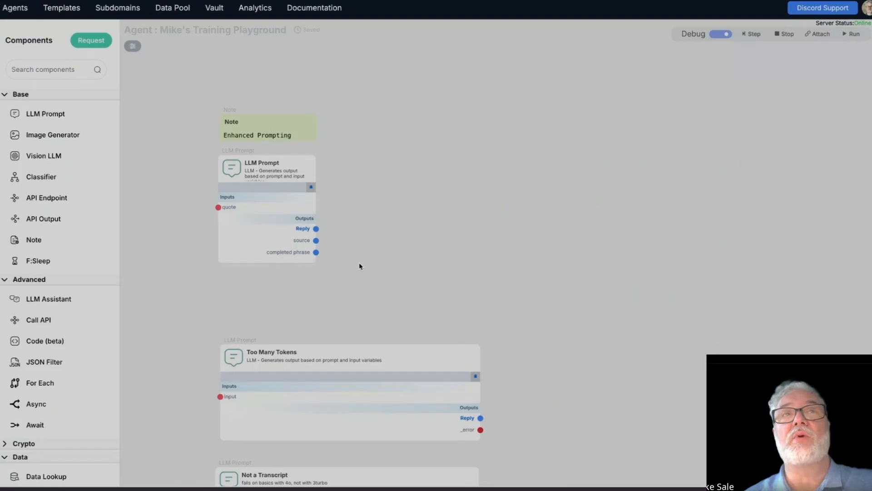
scroll(639, 361, up, 3)
scroll(359, 268, down, 3)
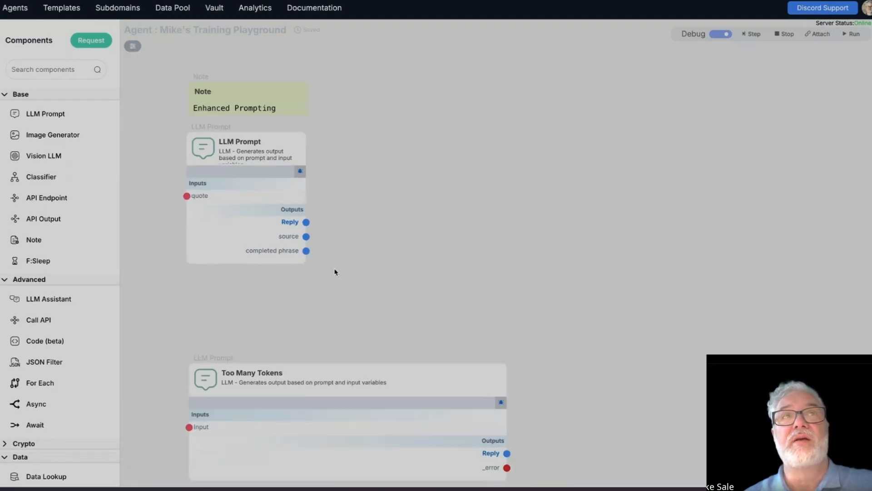
drag(210, 286, 324, 301)
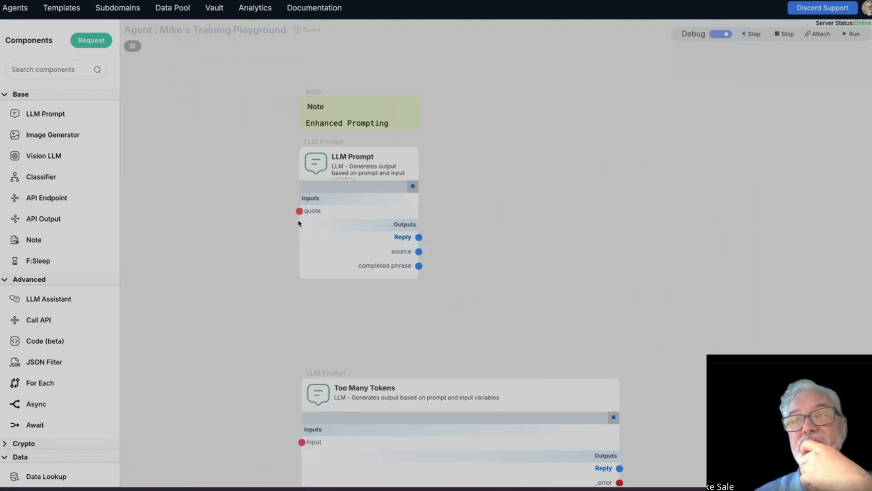
mouse_move(310, 168)
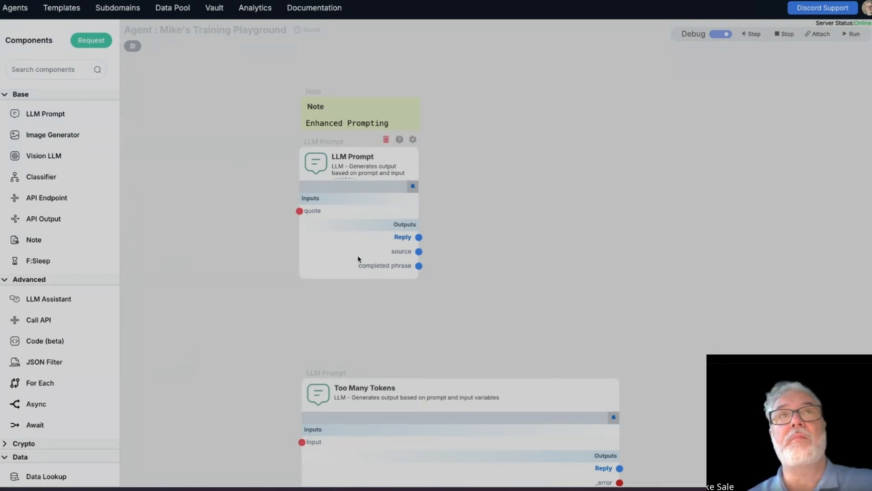
scroll(358, 259, up, 3)
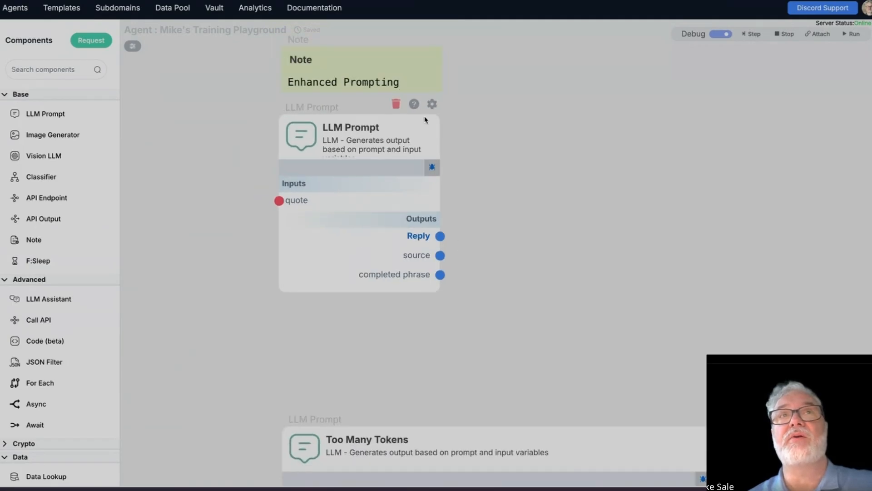
click(431, 104)
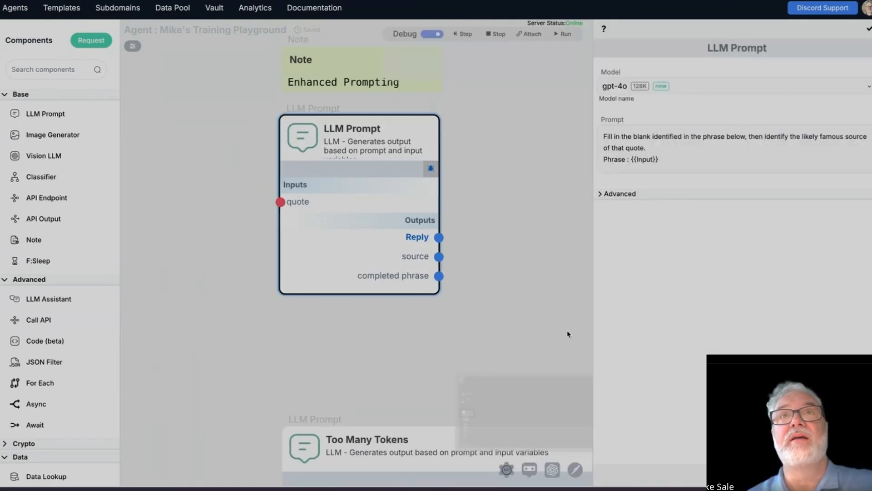
Step: Review the component's prompt text and the {{Input}} variable it uses after Phrase
click(674, 162)
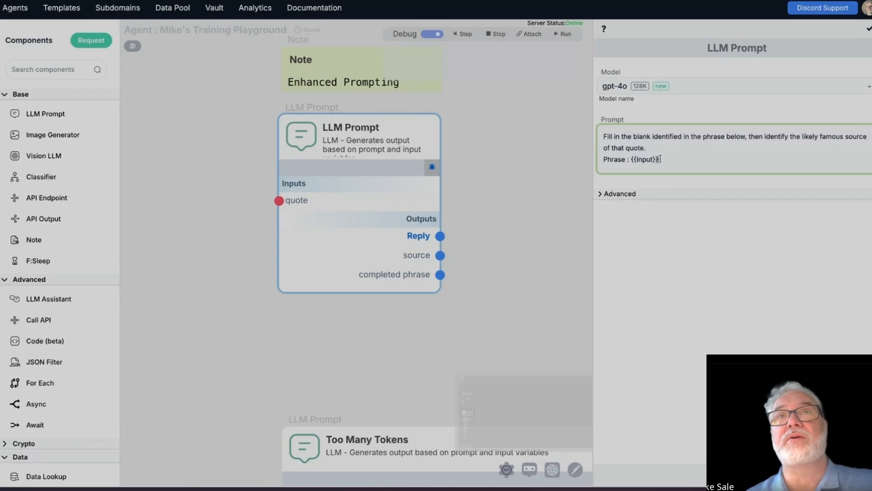
click(664, 148)
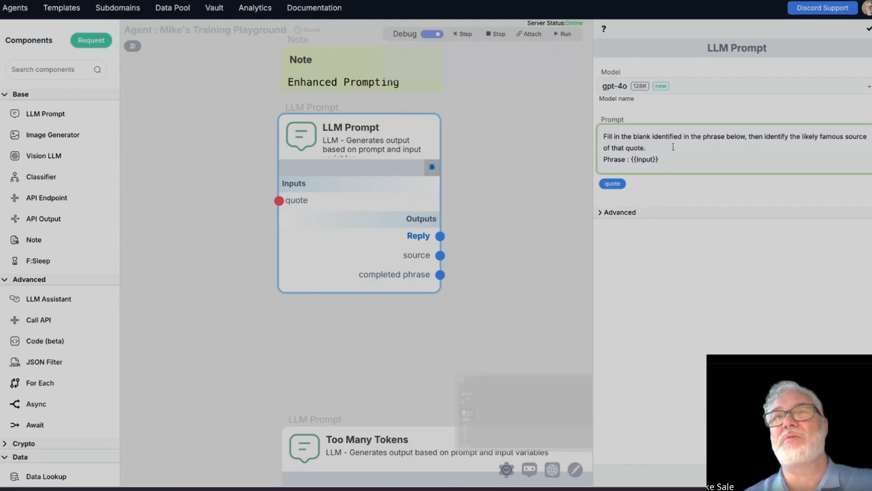
double_click(669, 161)
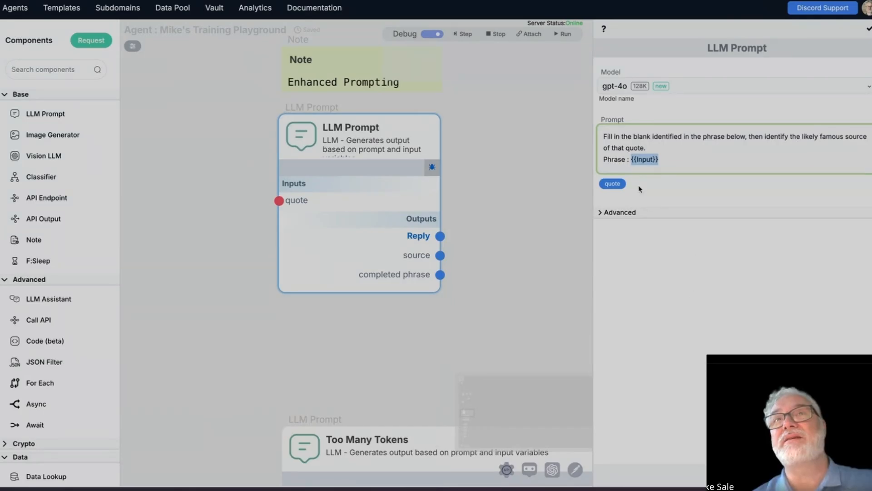
drag(631, 158, 676, 159)
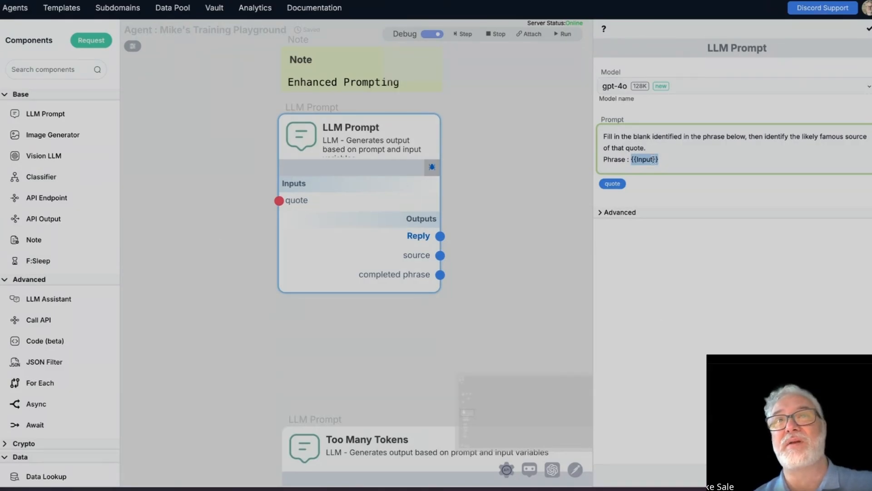
click(666, 295)
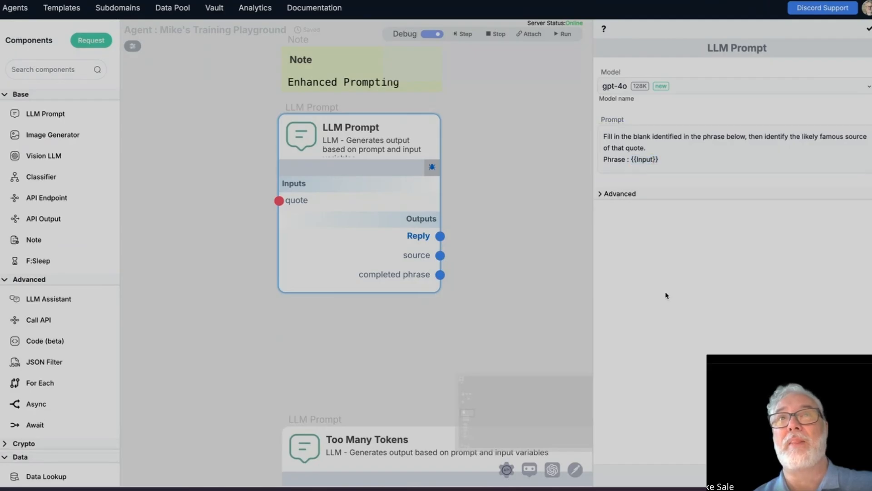
Step: Run a debug step on the LLM Prompt component with the quote input set to "now is the time"
click(432, 169)
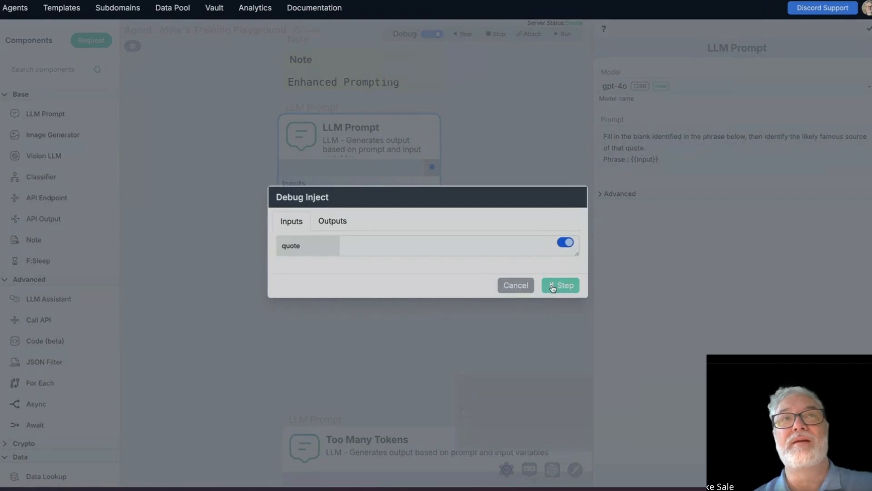
click(378, 242)
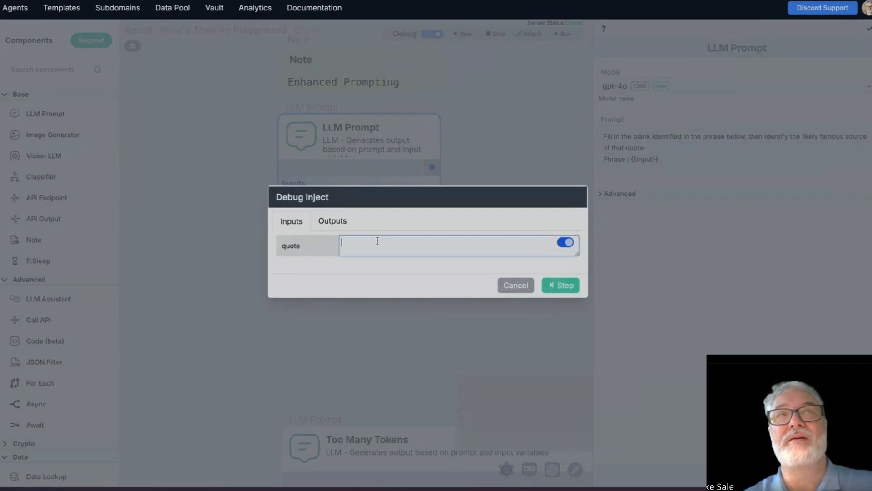
text(now i)
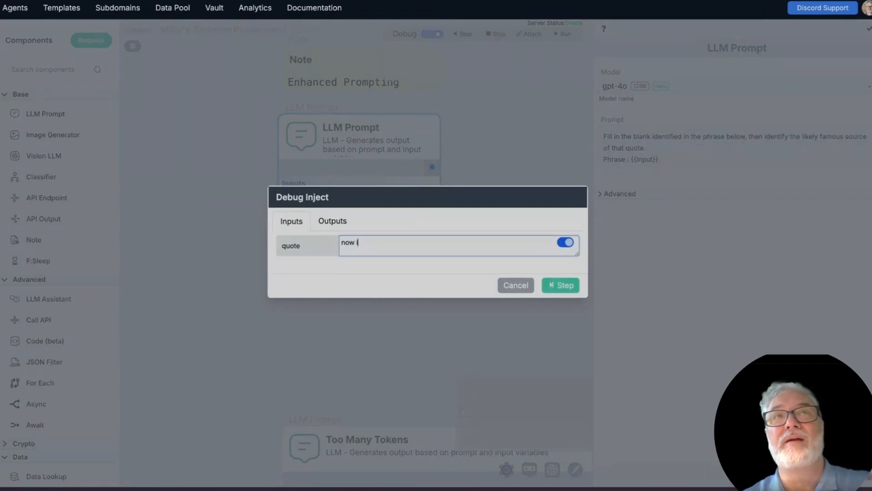
text(s the time)
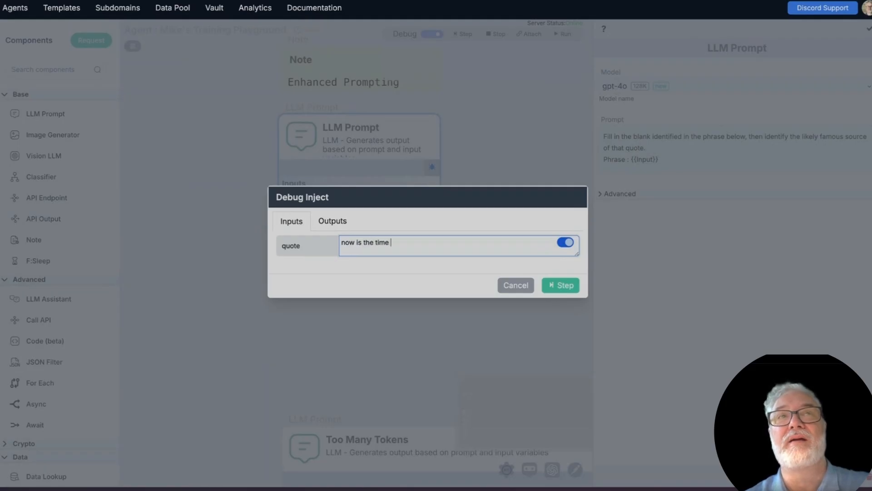
key(Return)
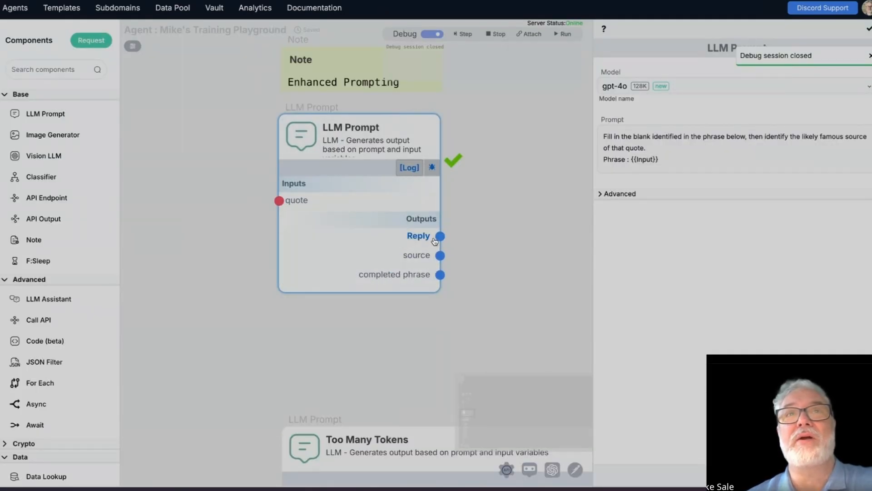
Step: Enlarge the Reply output to read its JSON, compare it with the prompt's {{Input}} variable, and close the output
drag(377, 278, 574, 398)
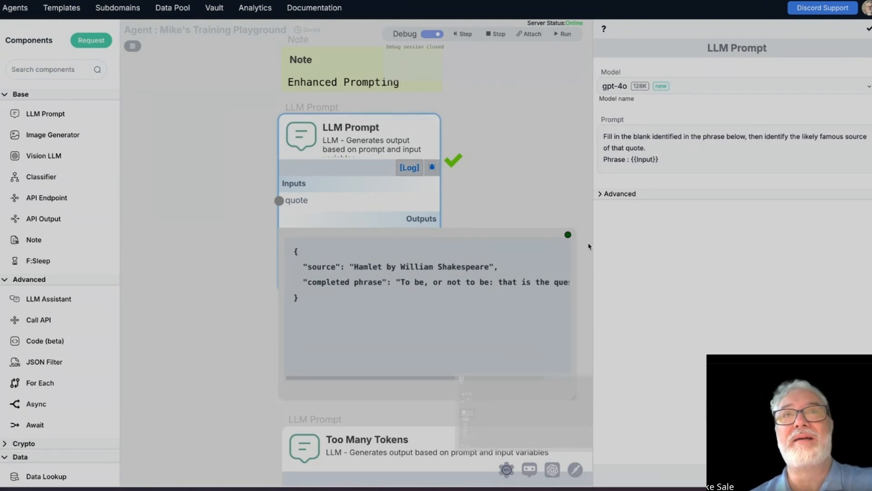
drag(631, 158, 658, 159)
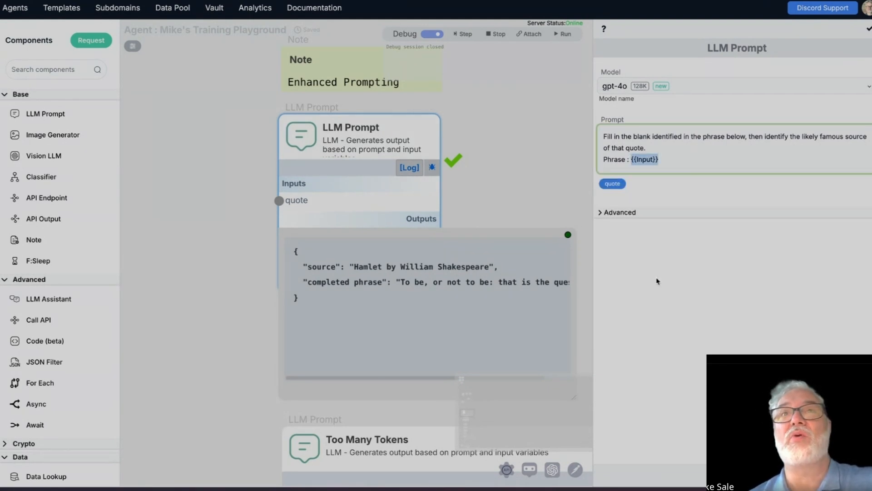
drag(302, 202, 303, 204)
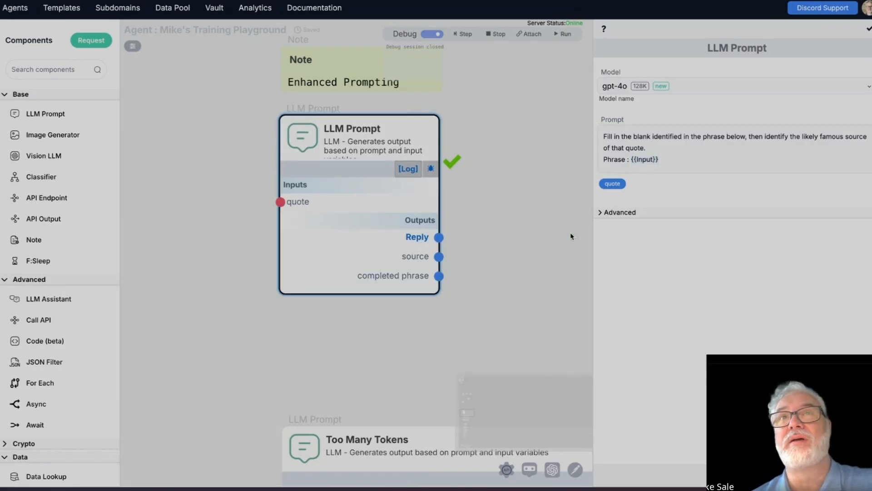
Step: Replace the {{Input}} variable in the prompt with {{quote}} and close the component settings
click(674, 158)
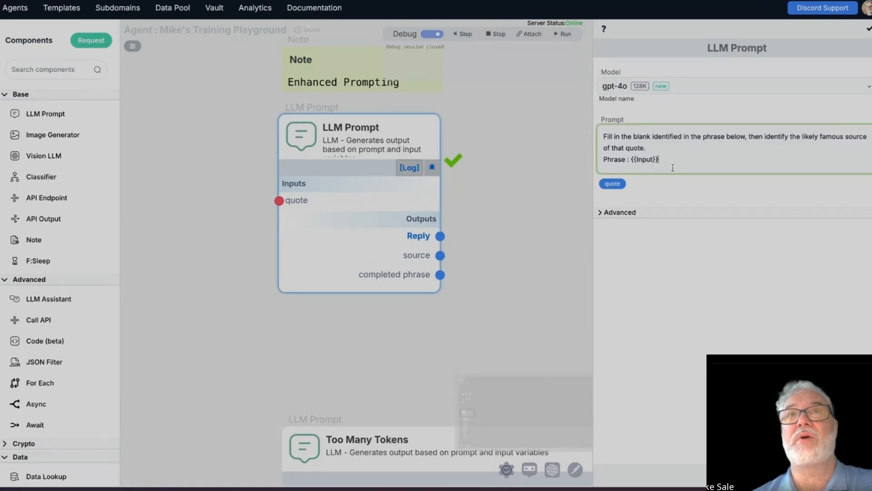
drag(664, 158, 631, 160)
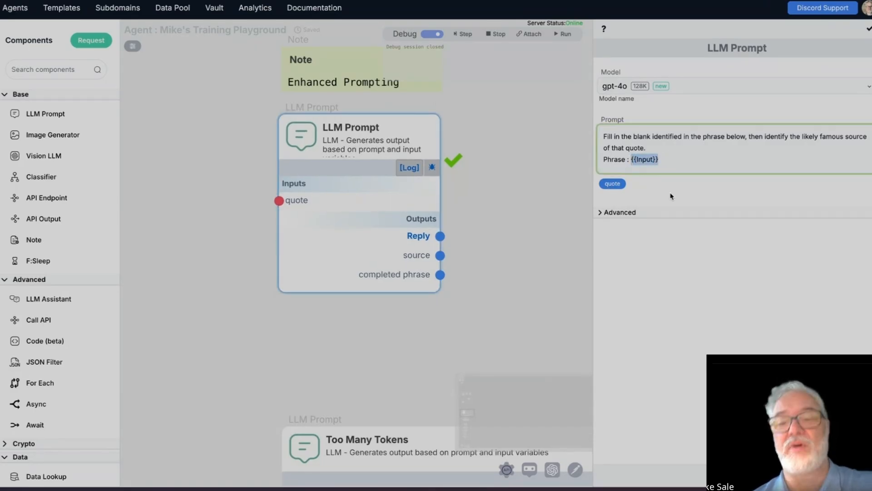
key(BackSpace)
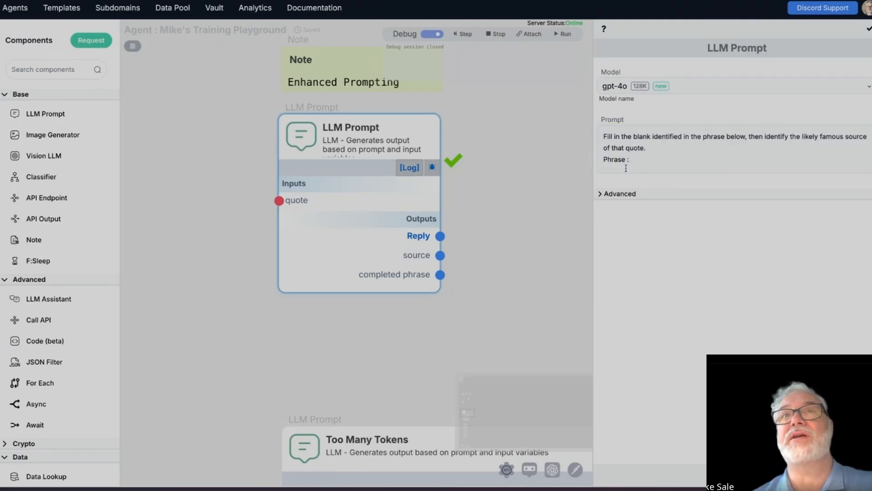
text({{quote}})
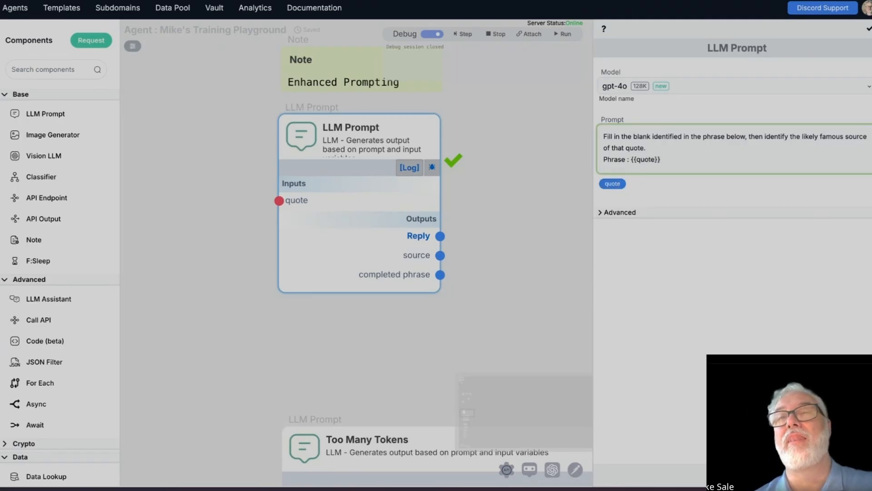
click(868, 28)
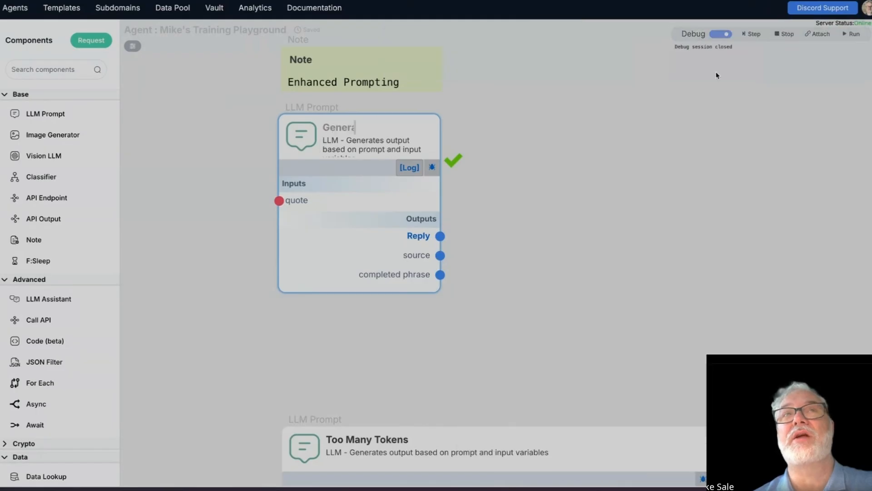
Step: Rerun the debug step with the stored quote, review the source and completed phrase in the Reply output, and close it
click(430, 169)
click(559, 285)
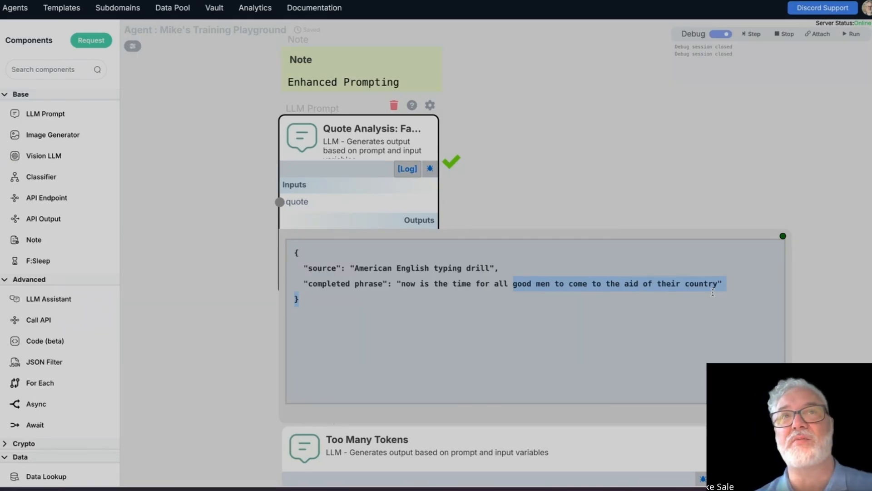
click(712, 286)
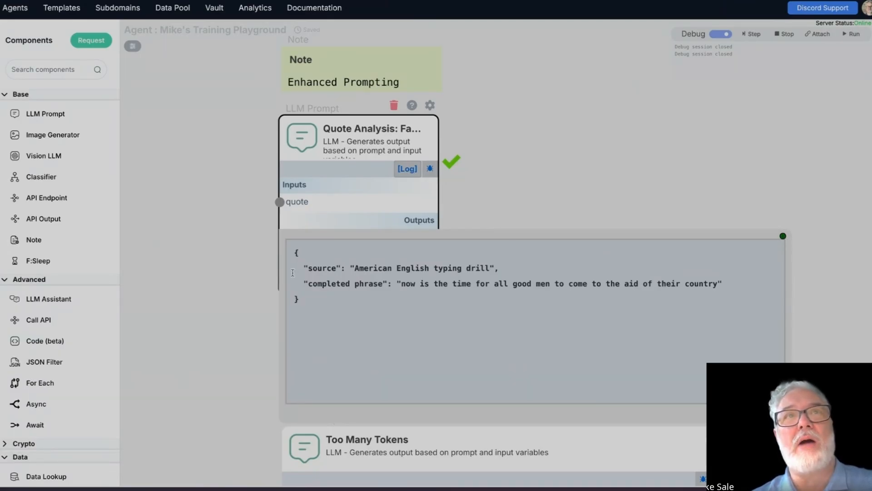
drag(300, 268, 726, 289)
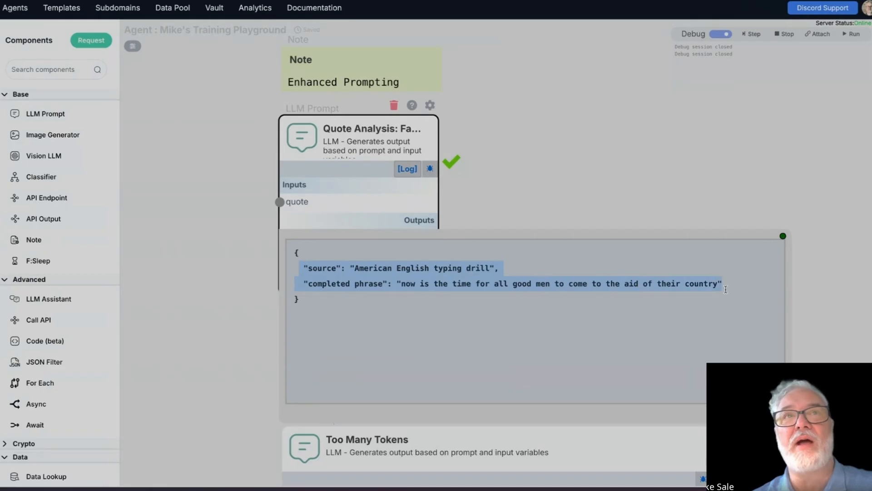
click(756, 287)
click(782, 236)
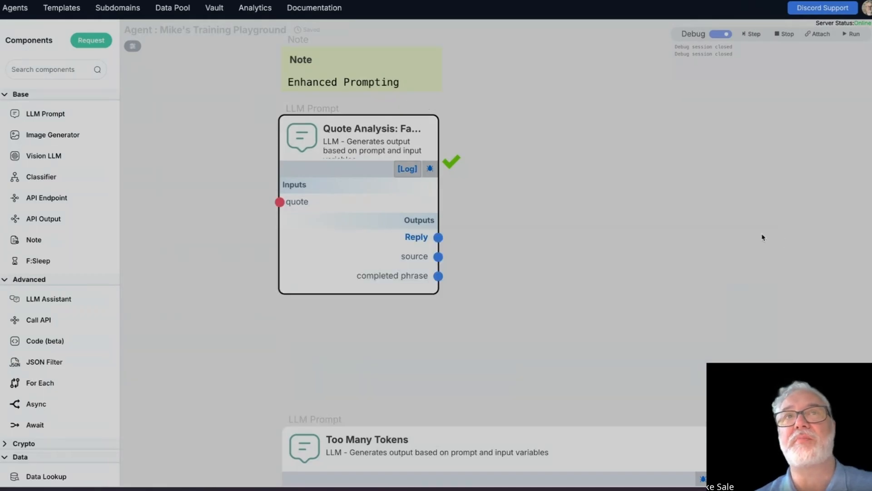
Step: Reopen the Quote Analysis component's settings and review the prompt instruction, its {{quote}} variable and the completed phrase output
click(430, 105)
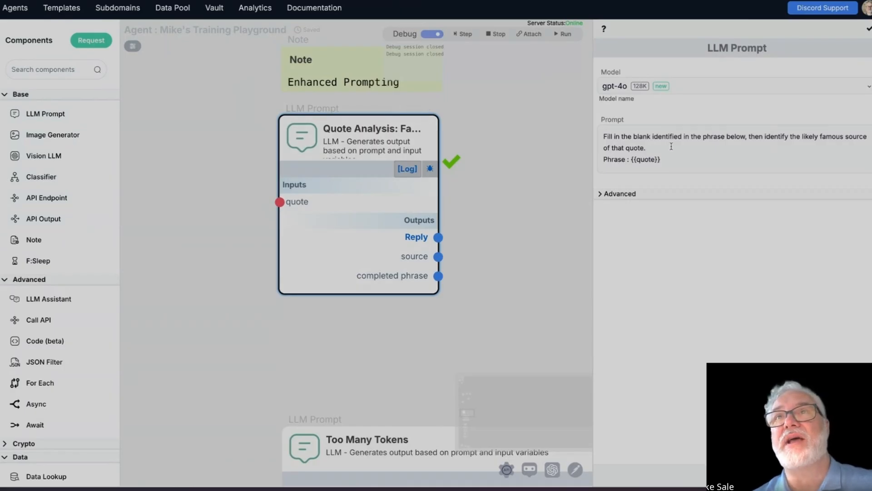
drag(677, 152, 602, 132)
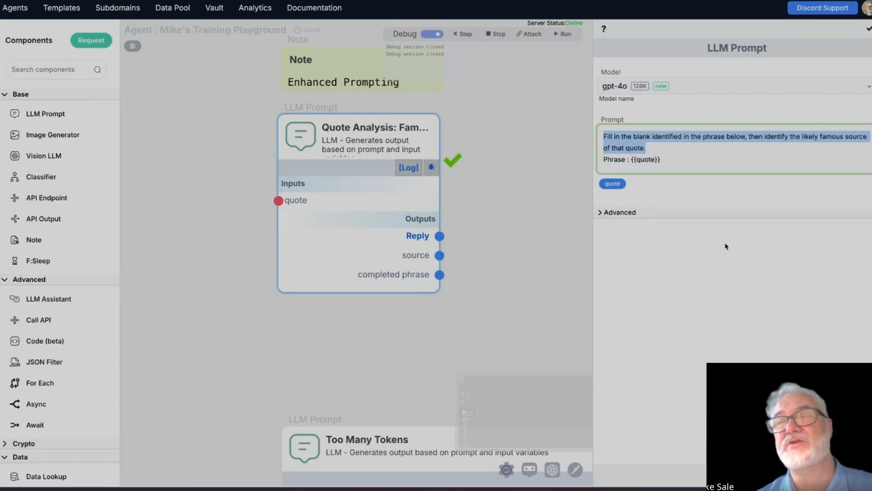
double_click(683, 156)
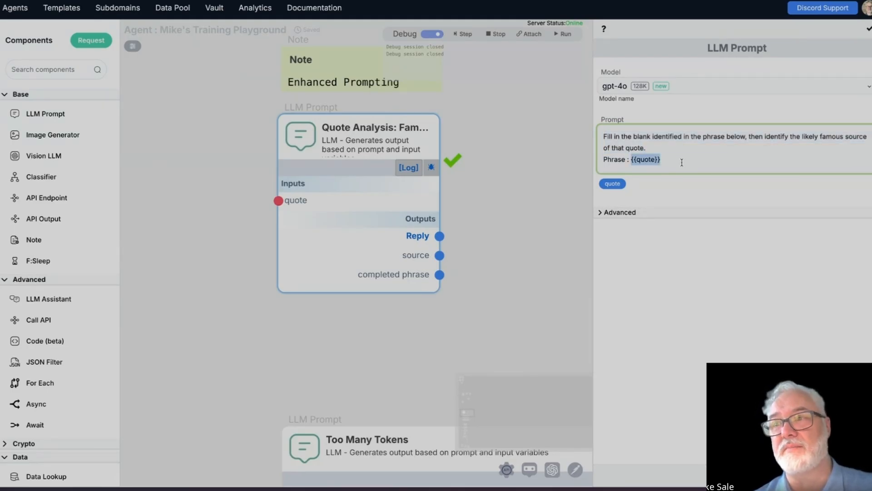
mouse_move(401, 277)
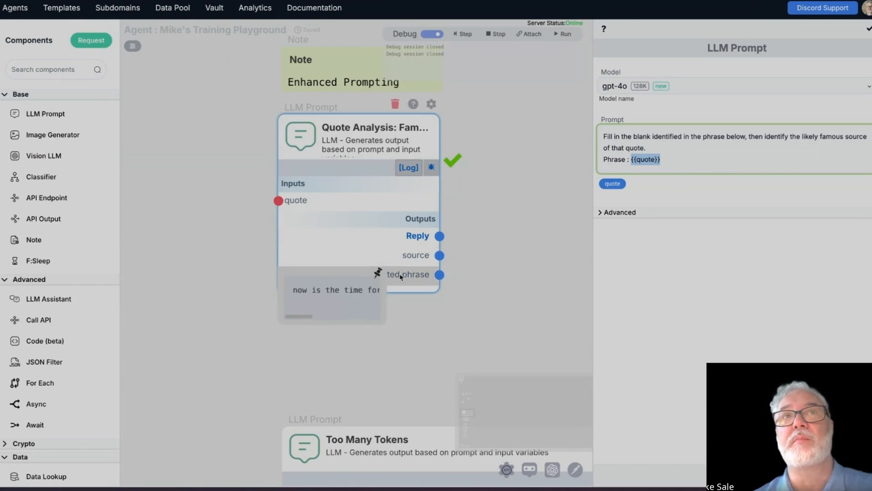
Step: Open the component's debug log, move and enlarge its window to show the whole log, and examine the model line
click(409, 169)
drag(373, 190, 239, 93)
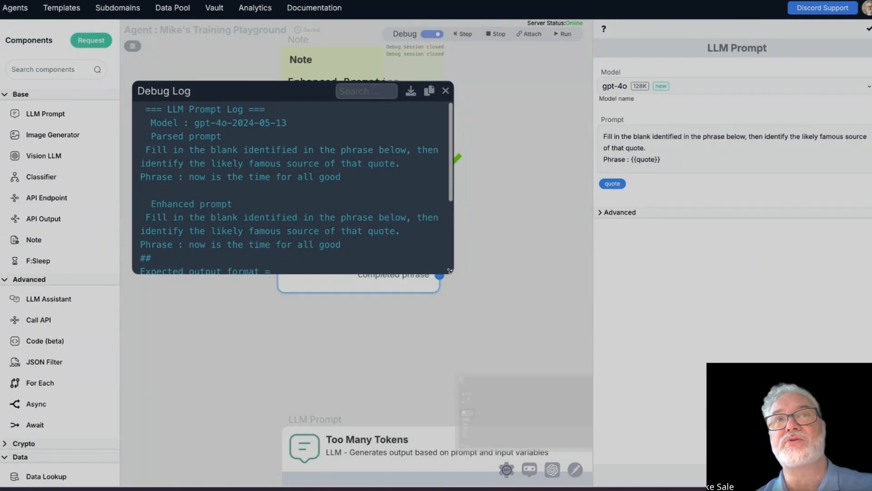
drag(450, 270, 564, 423)
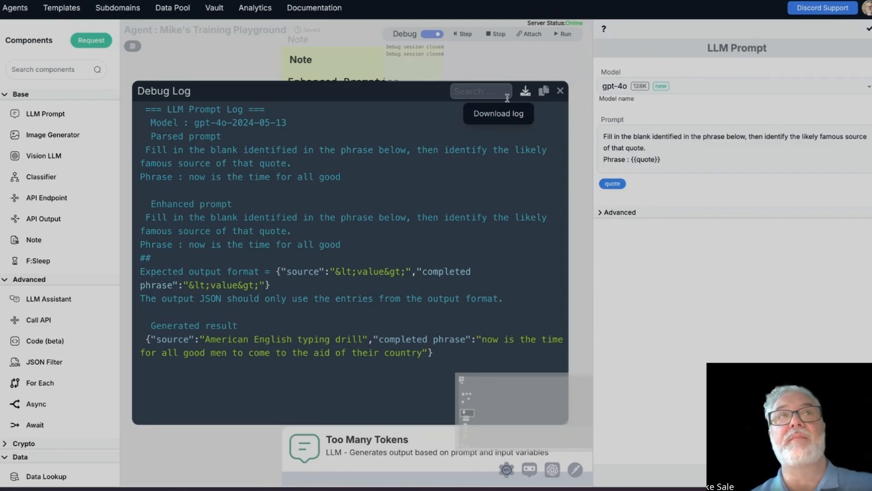
drag(151, 122, 326, 132)
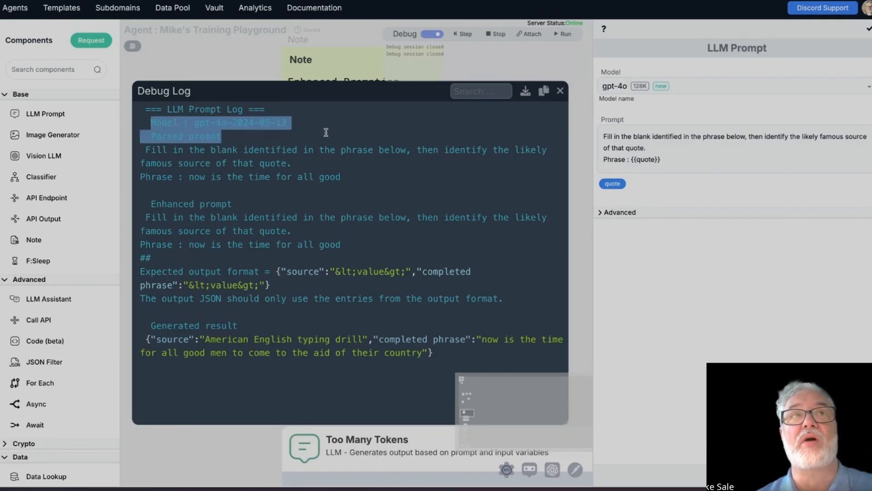
Step: Examine the parsed prompt and the matching opening text of the enhanced prompt in the debug log
click(322, 134)
drag(145, 150, 361, 182)
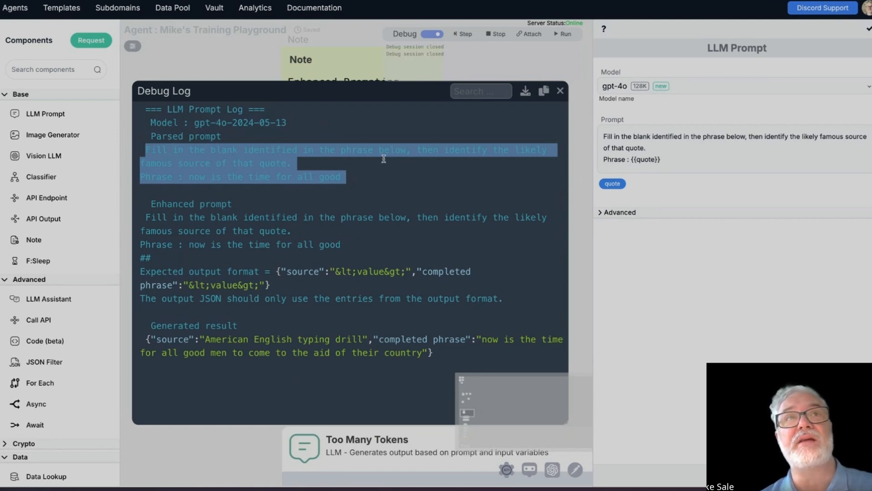
drag(187, 177, 151, 138)
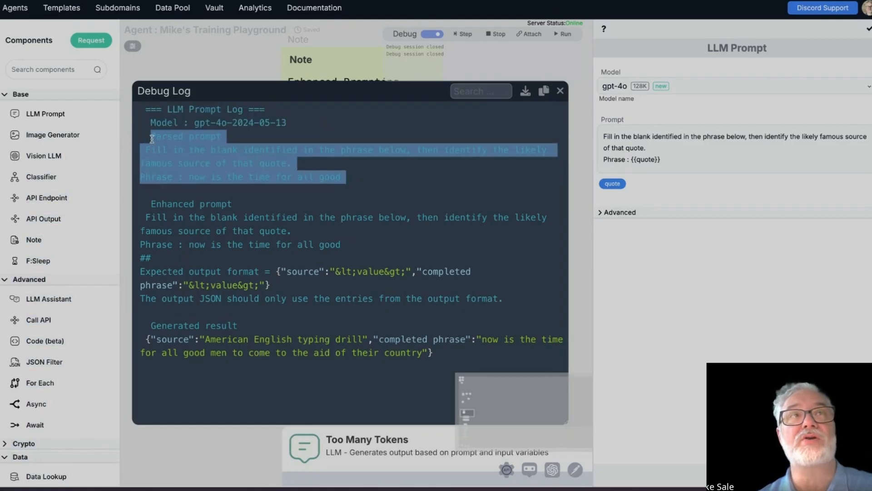
click(152, 225)
drag(146, 202, 358, 244)
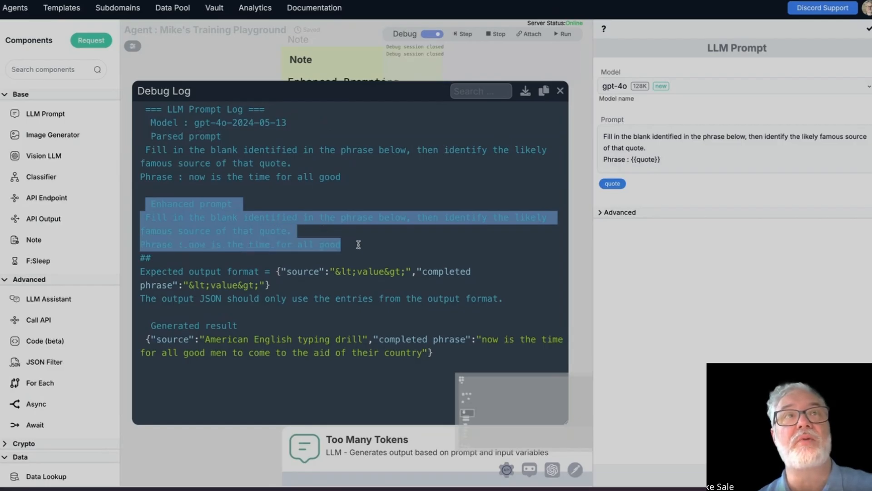
click(338, 249)
Step: Examine the expected output format appended to the enhanced prompt and the generated result, and close the debug log
mouse_move(139, 258)
mouse_down()
mouse_move(163, 284)
mouse_move(145, 272)
mouse_up()
click(145, 275)
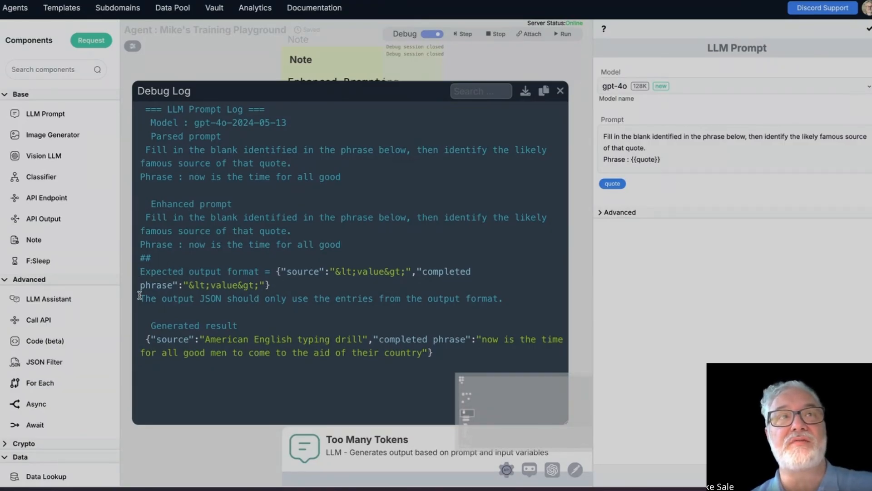
drag(211, 272, 313, 382)
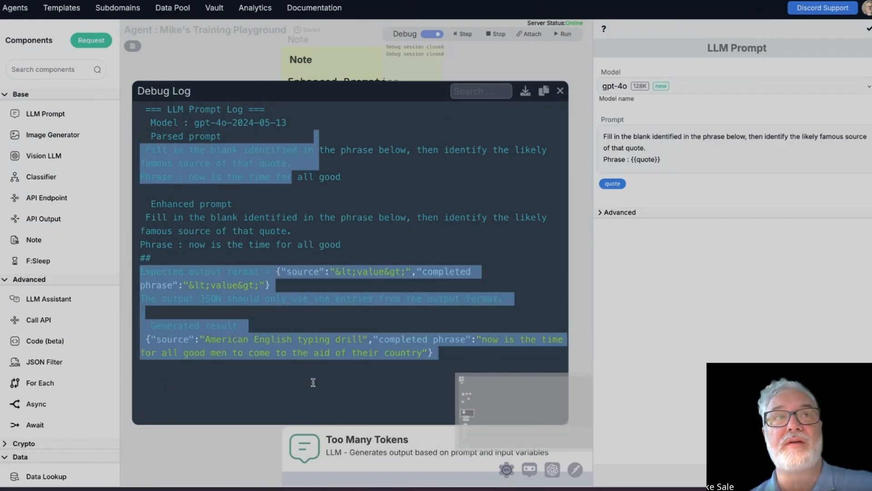
click(313, 382)
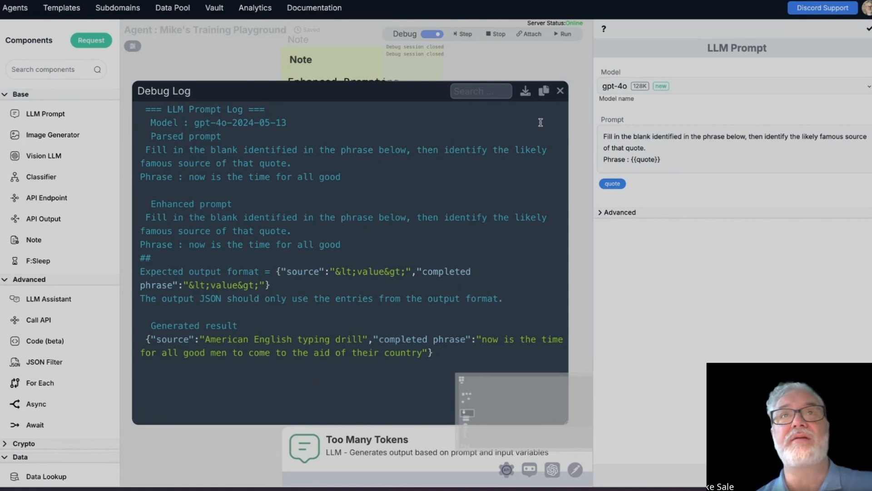
click(560, 91)
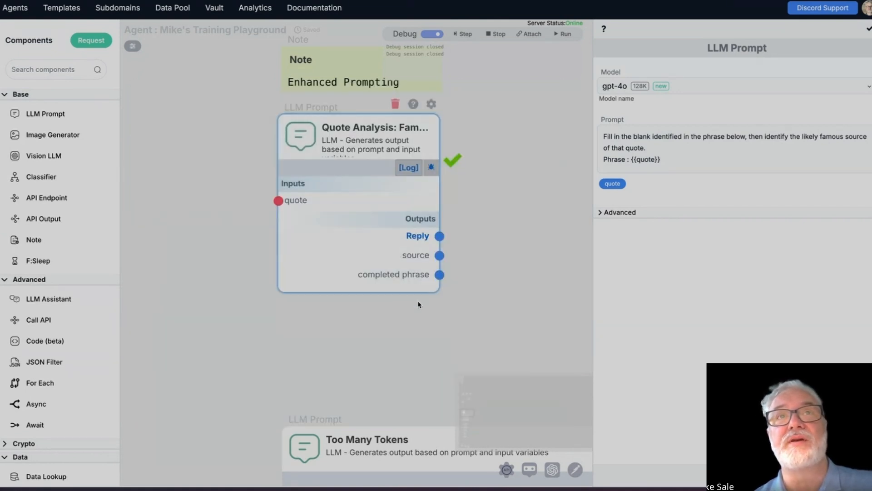
Step: Turn off debug mode and delete the source and completed phrase outputs from the Quote Analysis component
mouse_move(432, 251)
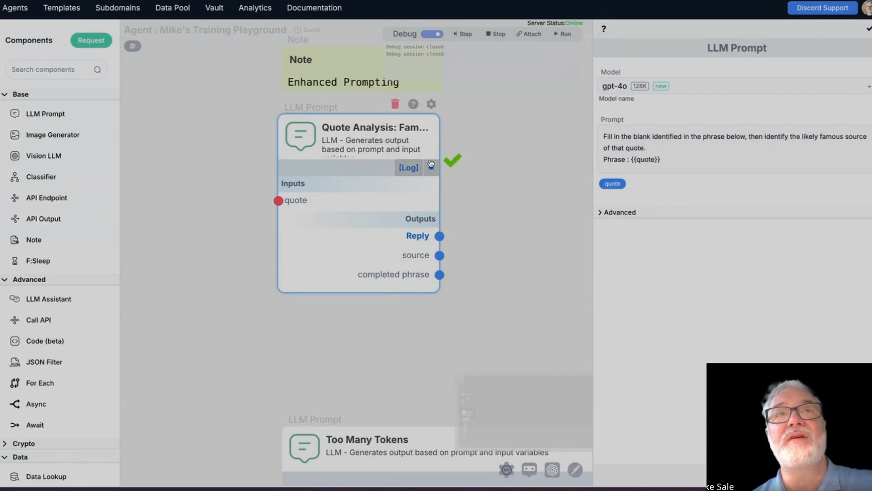
click(434, 34)
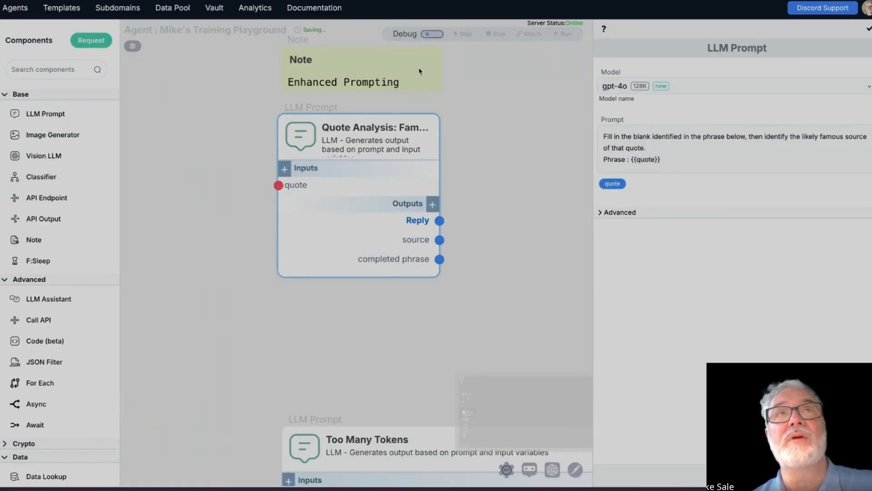
mouse_move(414, 240)
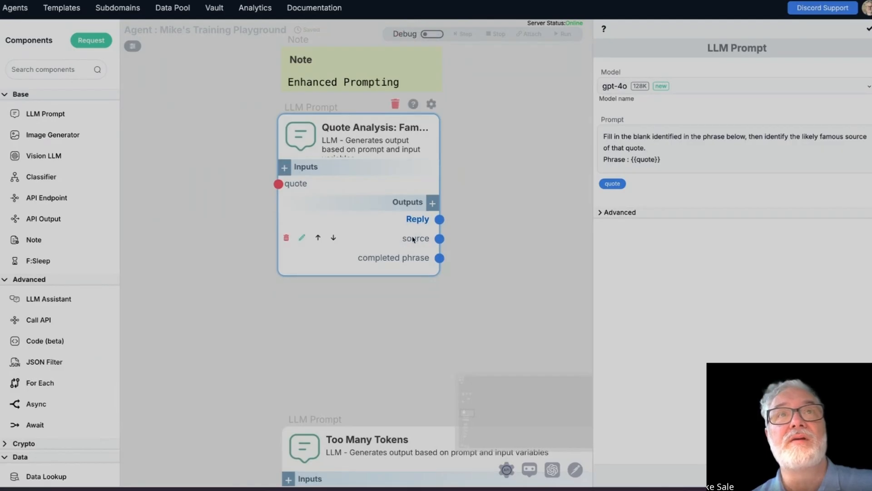
click(286, 237)
click(444, 257)
mouse_move(389, 239)
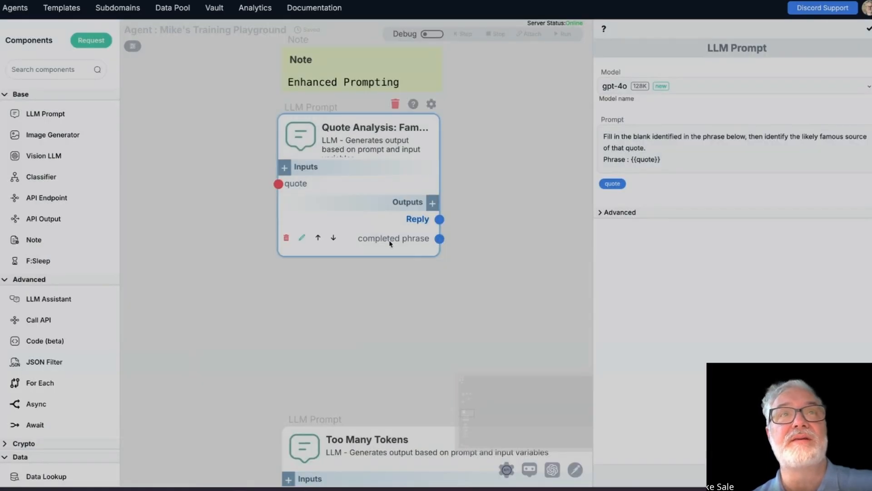
click(286, 238)
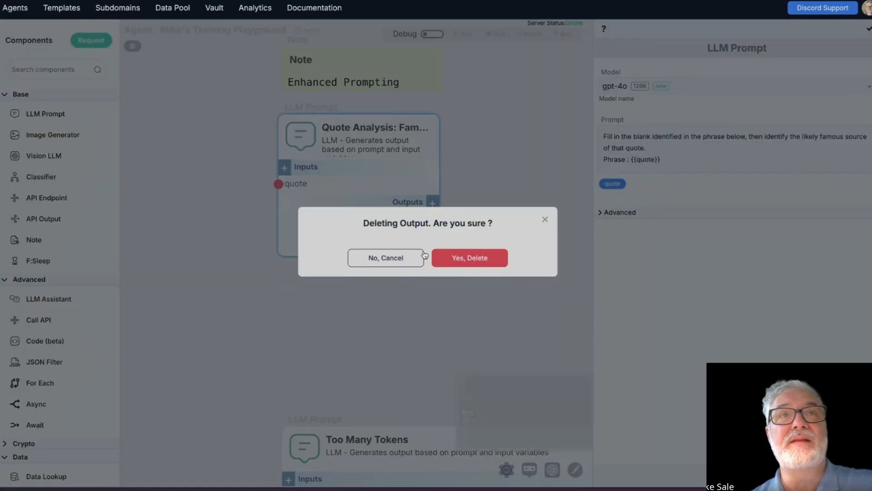
click(460, 255)
Step: Turn debug mode back on and run the Quote Analysis component's debug step with the stored quote
mouse_move(419, 221)
click(432, 33)
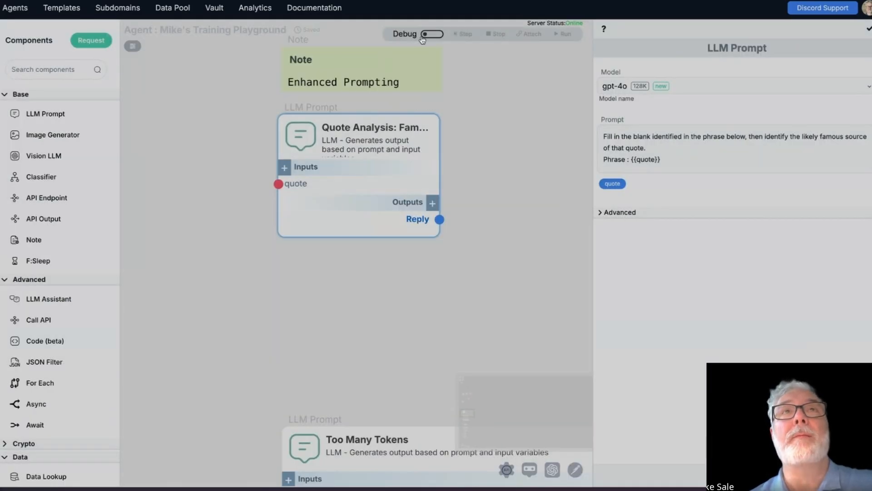
click(431, 167)
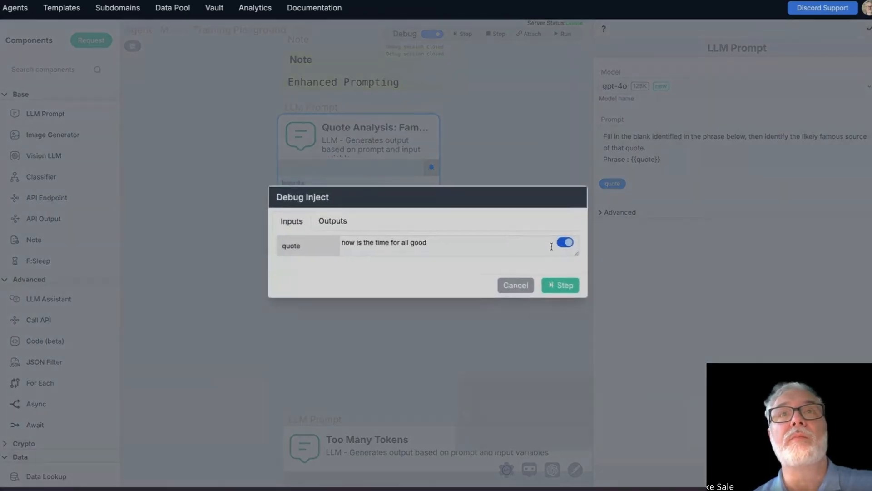
click(561, 284)
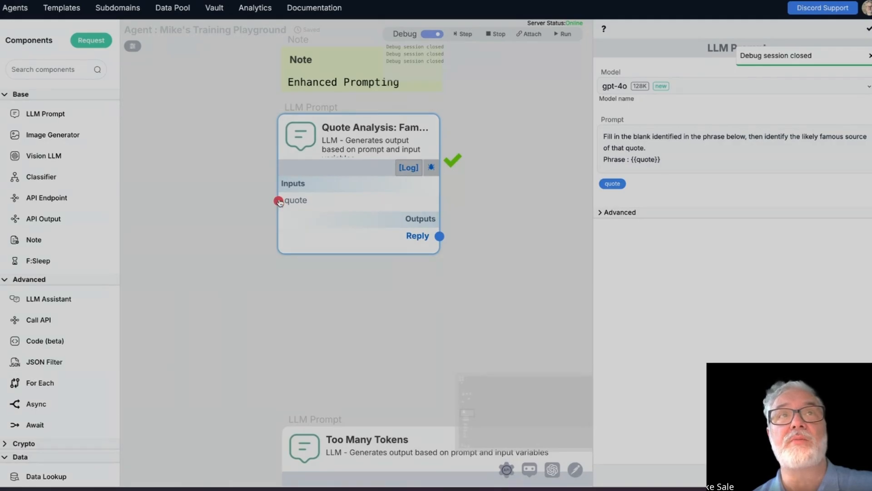
Step: Pin and enlarge the Reply output, read its full completed phrase and source entries, and close it
mouse_move(377, 234)
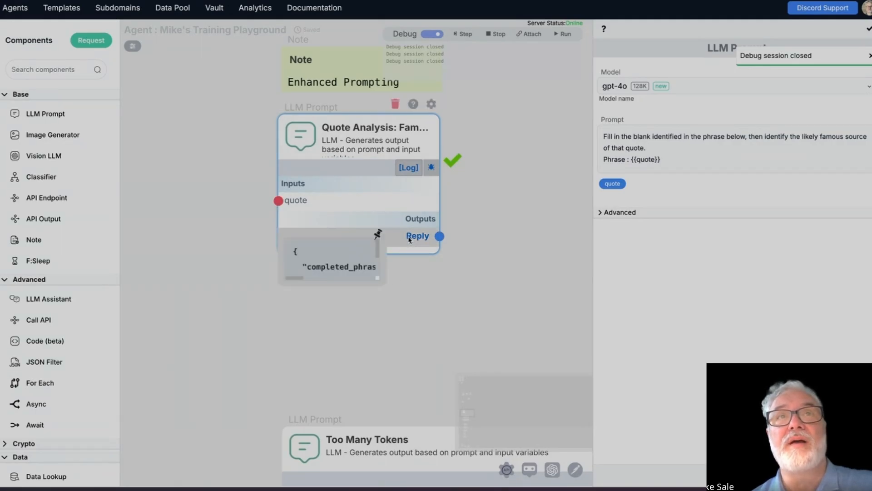
drag(384, 284, 584, 390)
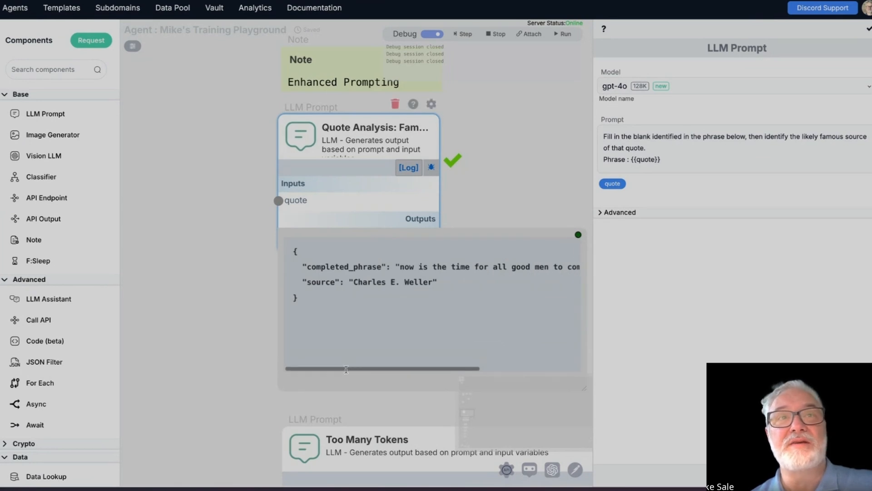
drag(350, 366, 551, 386)
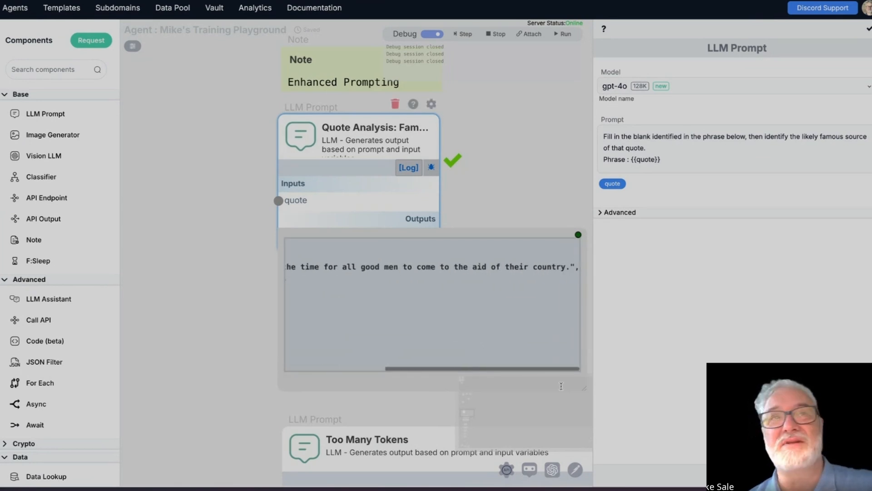
drag(498, 369, 322, 368)
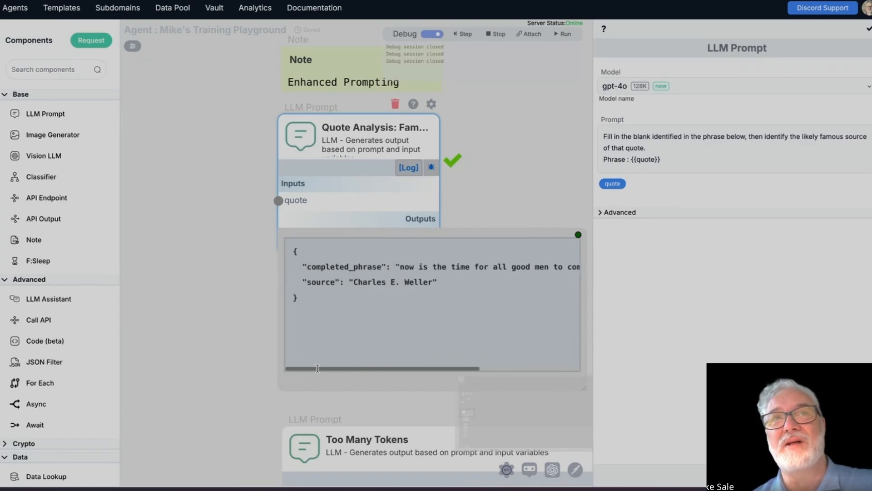
drag(376, 369, 313, 376)
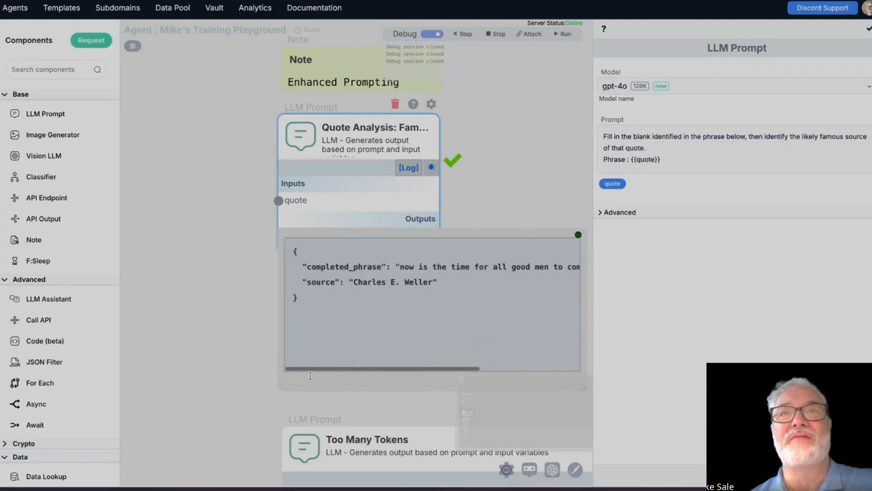
drag(329, 272, 602, 267)
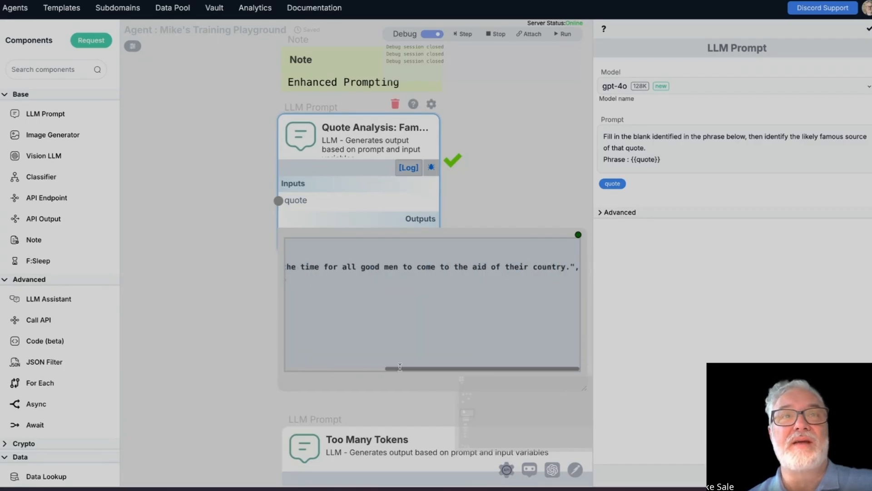
drag(411, 369, 311, 369)
click(309, 267)
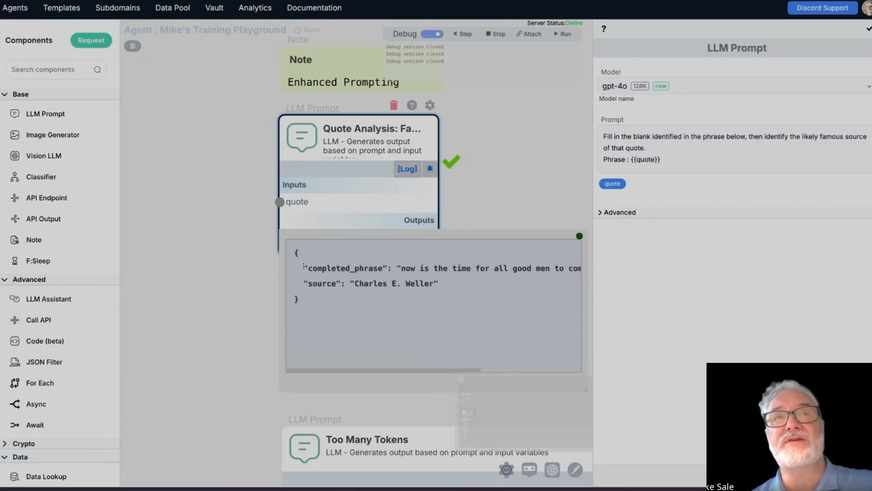
click(580, 237)
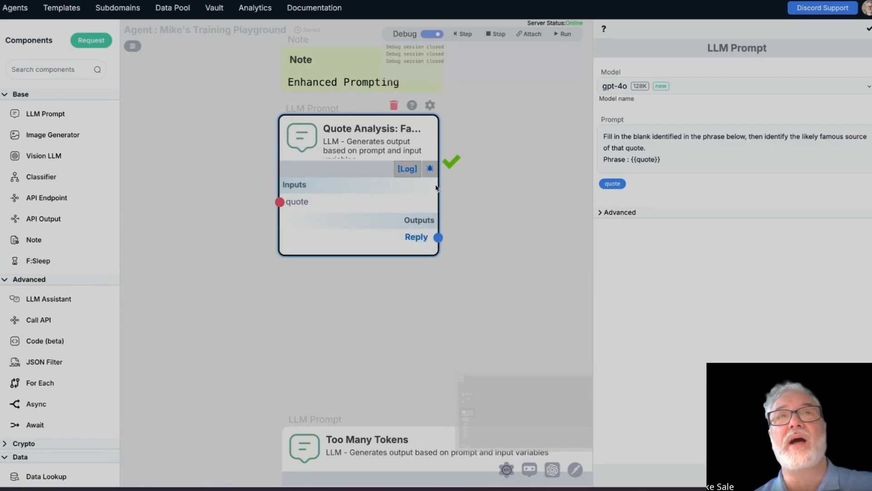
Step: Turn off debug mode and add an output named source to the Quote Analysis component
click(434, 34)
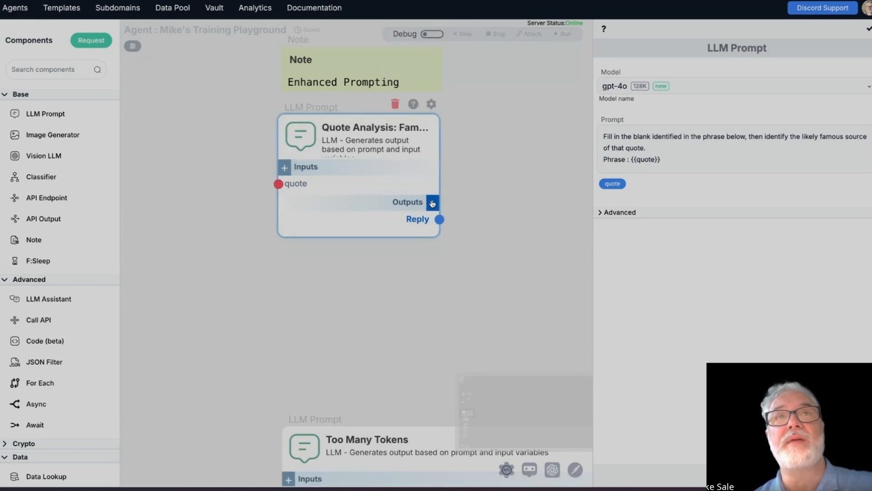
click(432, 202)
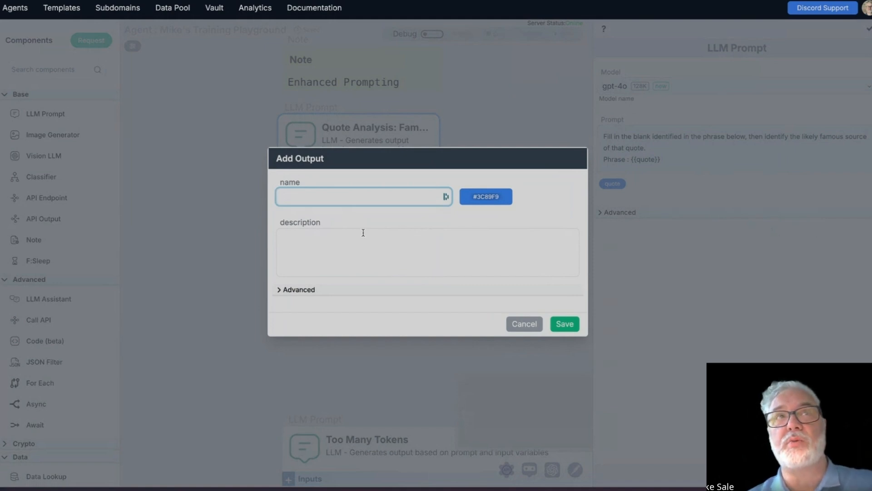
text(source)
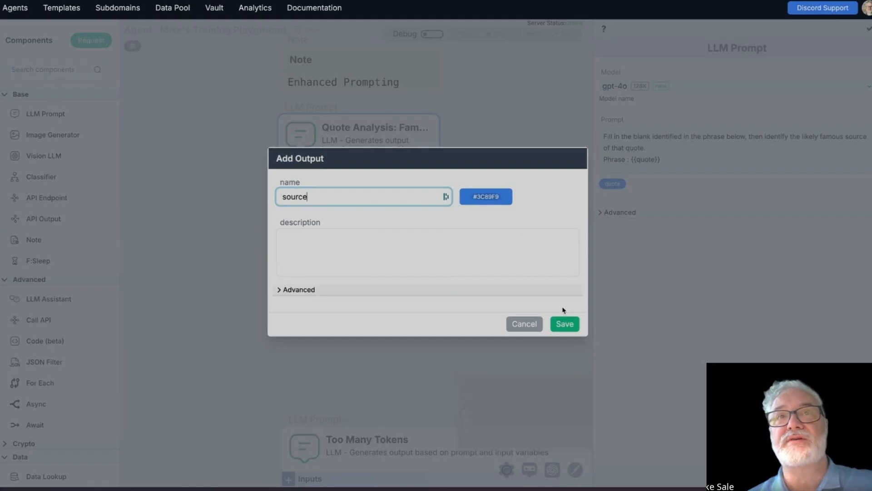
click(564, 324)
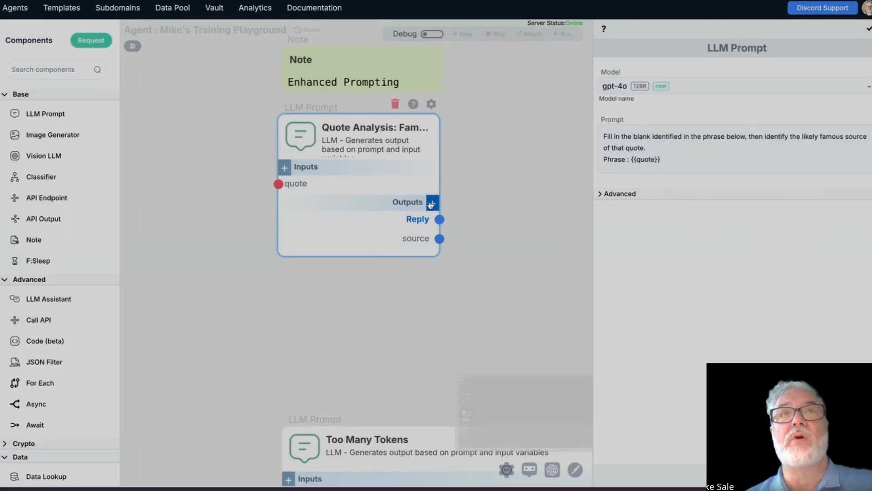
Step: Add a second custom output named completed quote to the Quote Analysis component
click(432, 202)
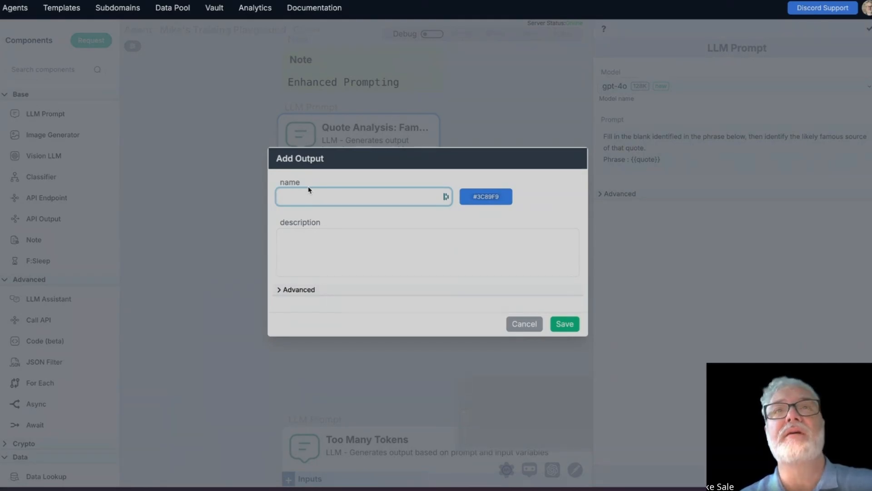
text(completed qu)
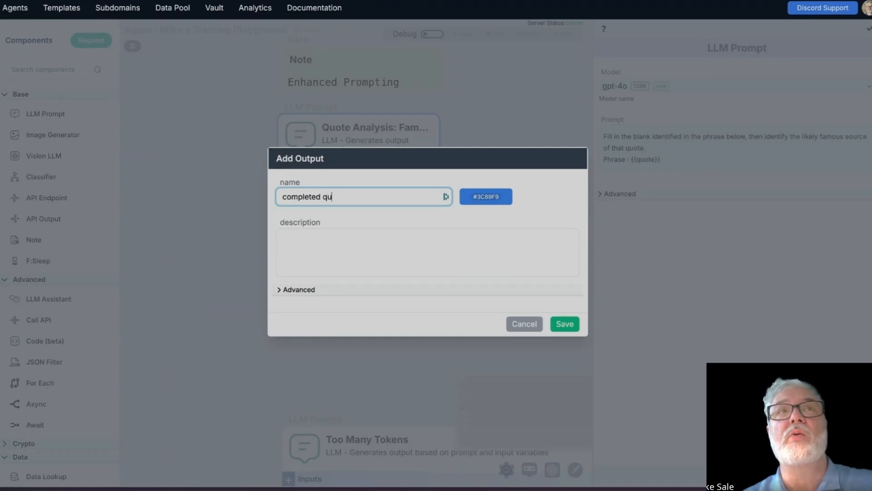
text(ote)
click(563, 323)
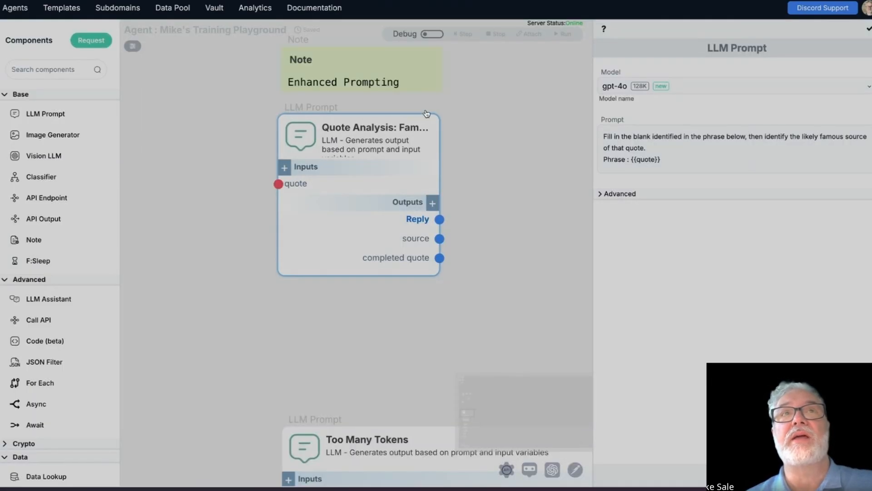
Step: Turn on debug mode, rerun the component's debug step with the stored quote, and view the source output
mouse_move(429, 182)
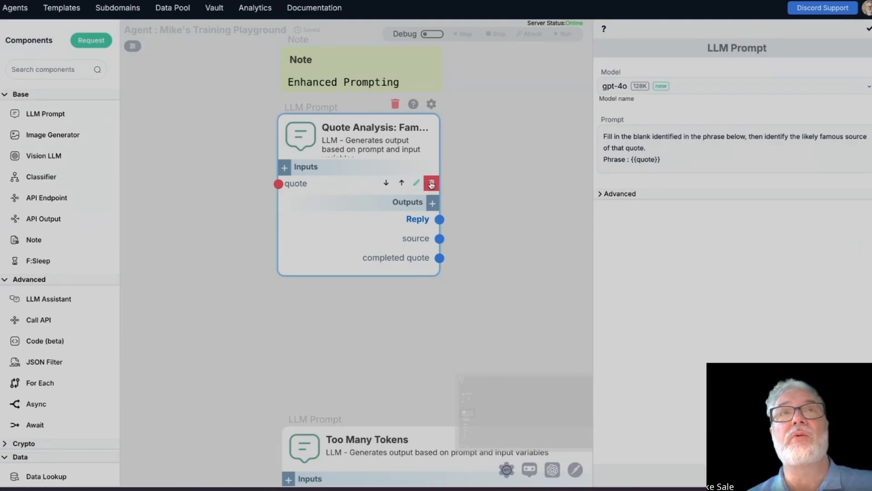
click(432, 34)
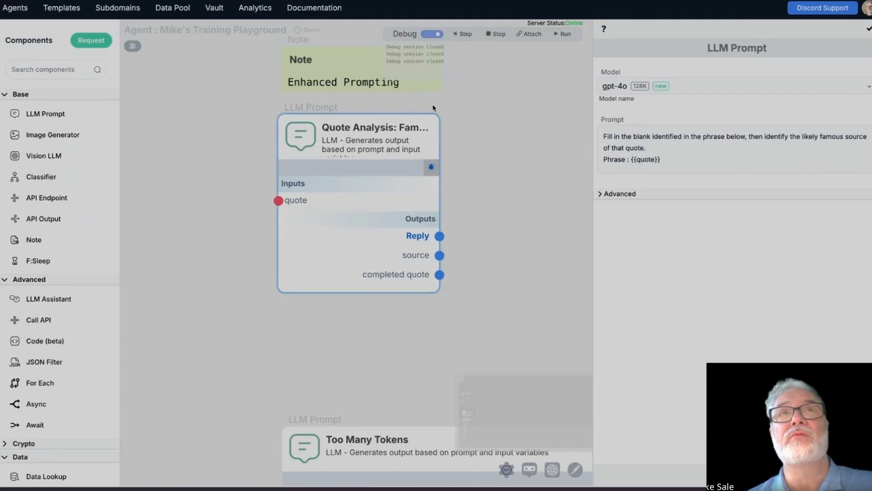
click(431, 167)
click(560, 284)
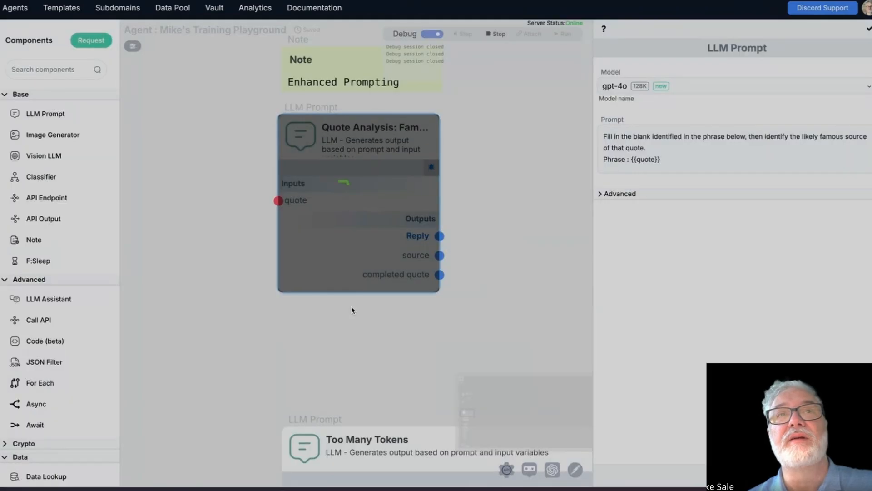
mouse_move(410, 275)
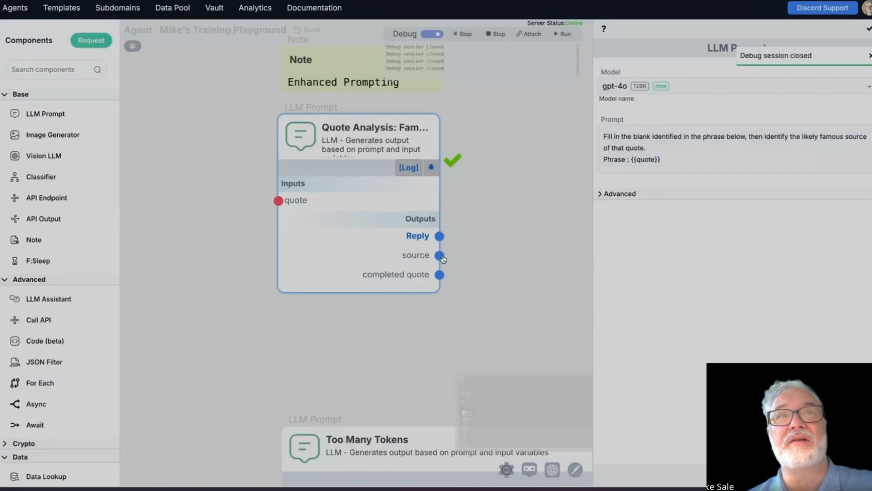
mouse_move(420, 257)
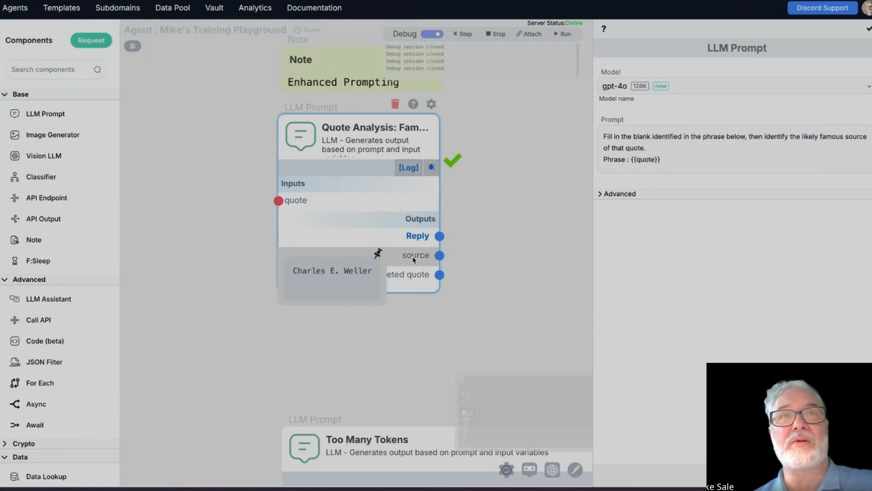
Step: Add a new LLM Prompt component beside the Quote Analysis component and turn off debug mode
drag(547, 312, 428, 328)
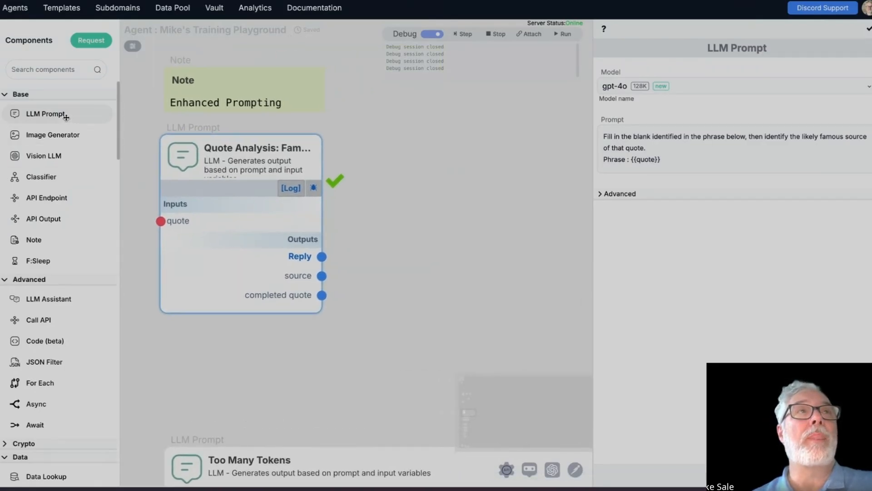
drag(66, 117, 486, 173)
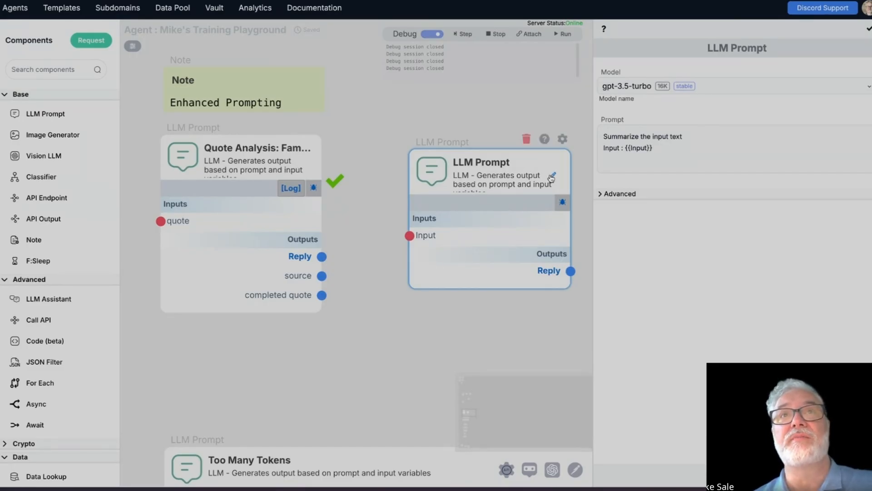
click(431, 35)
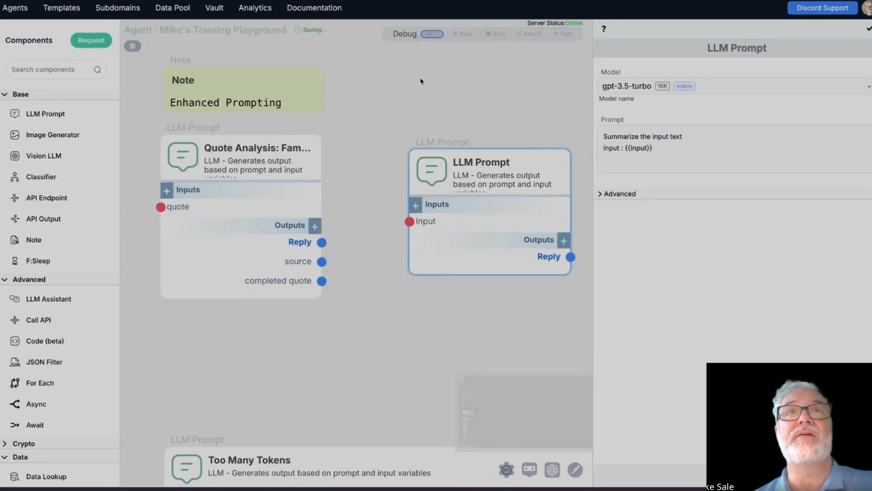
Step: Add an input named quote source to the new LLM Prompt component
click(416, 206)
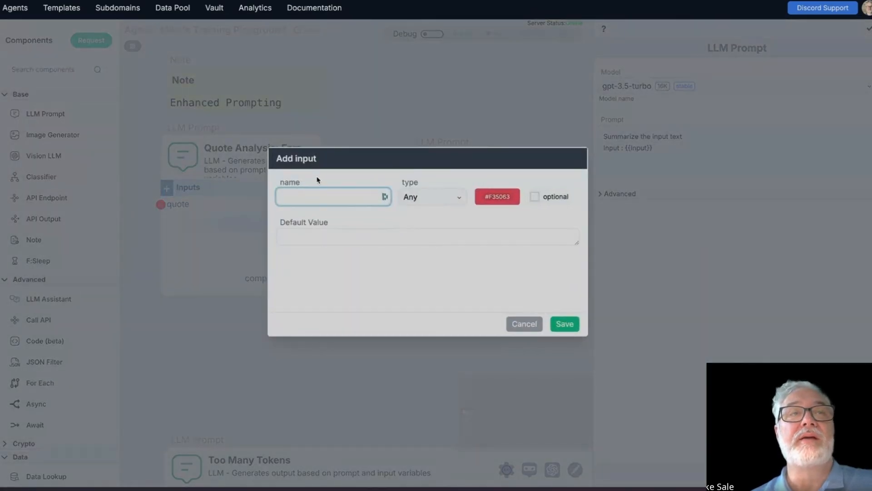
text(souc)
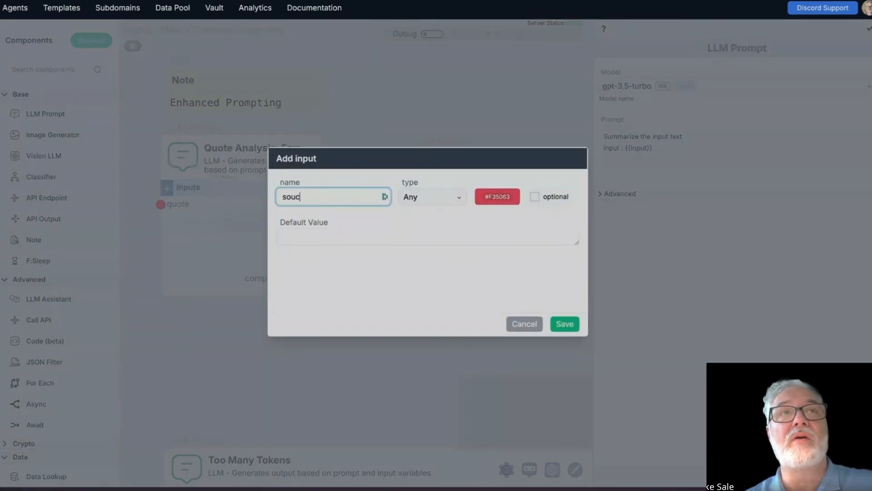
key(BackSpace)
key(BackSpace)
text(quote )
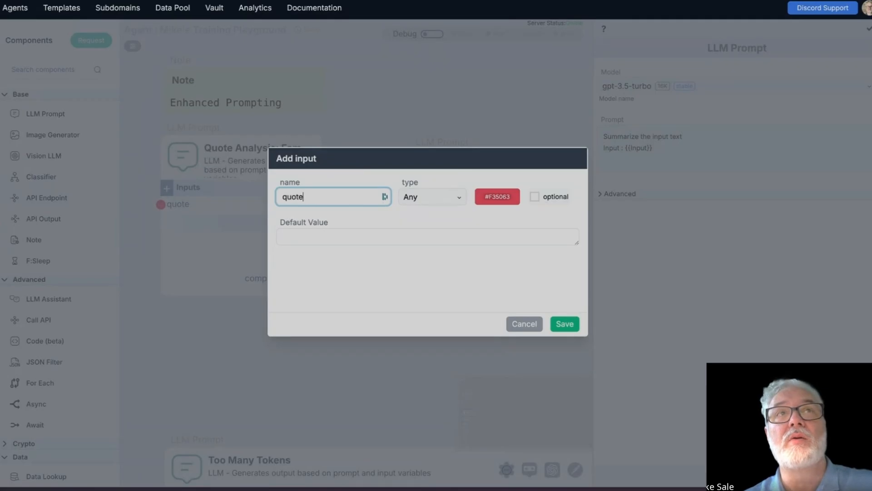
text(source)
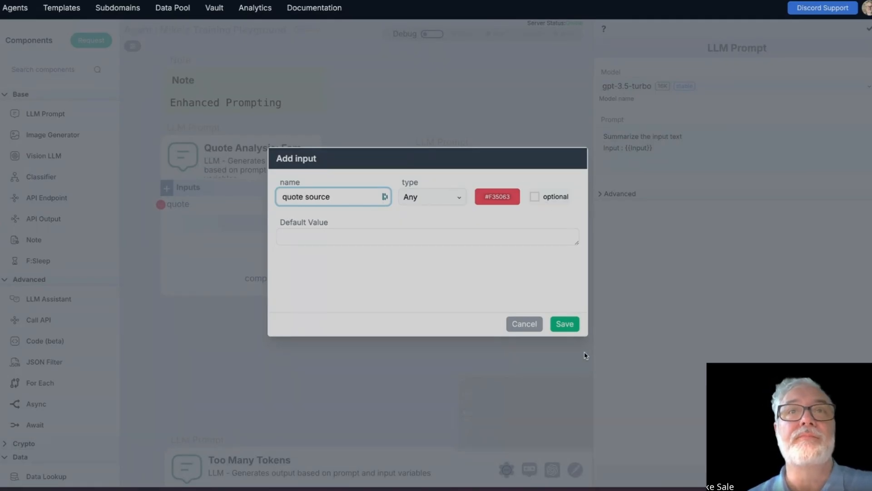
click(564, 324)
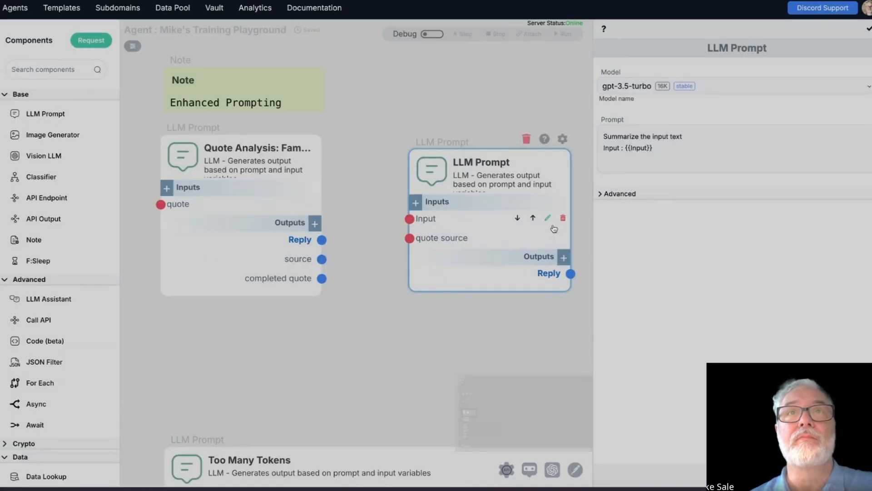
Step: Delete the default Input from the new LLM Prompt and connect Quote Analysis's source output to its quote source input
click(563, 217)
click(459, 257)
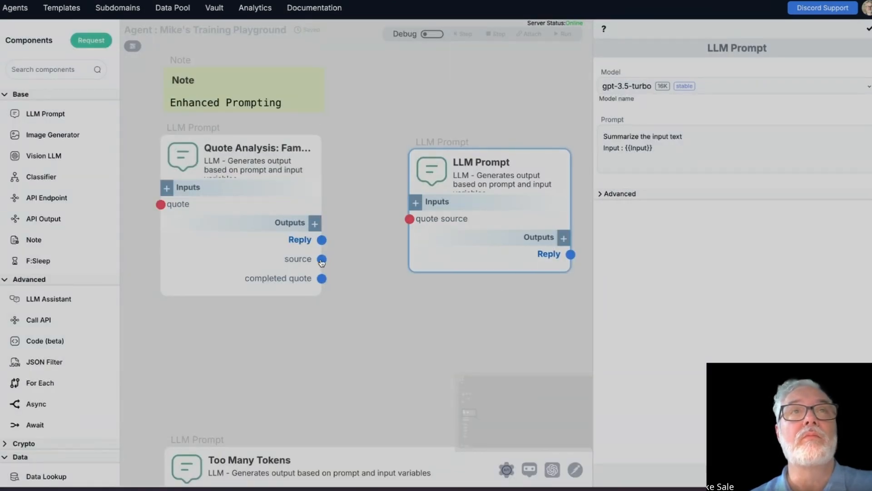
drag(321, 259, 409, 219)
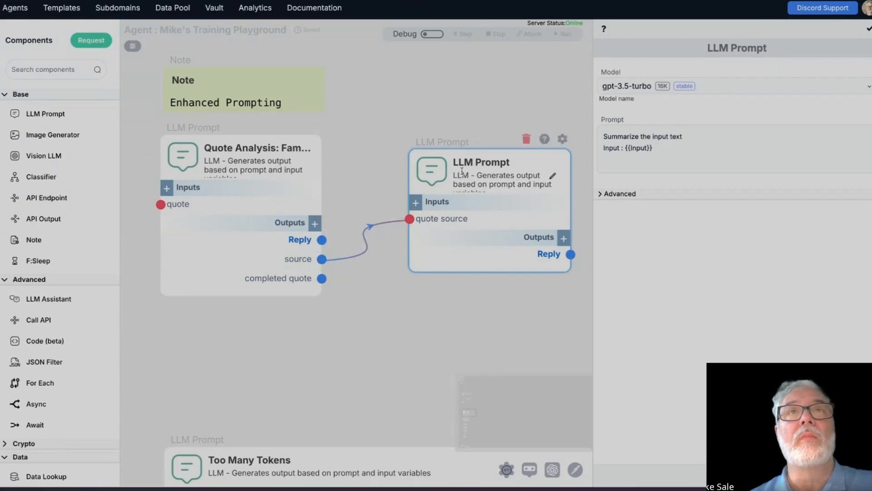
drag(438, 169, 417, 169)
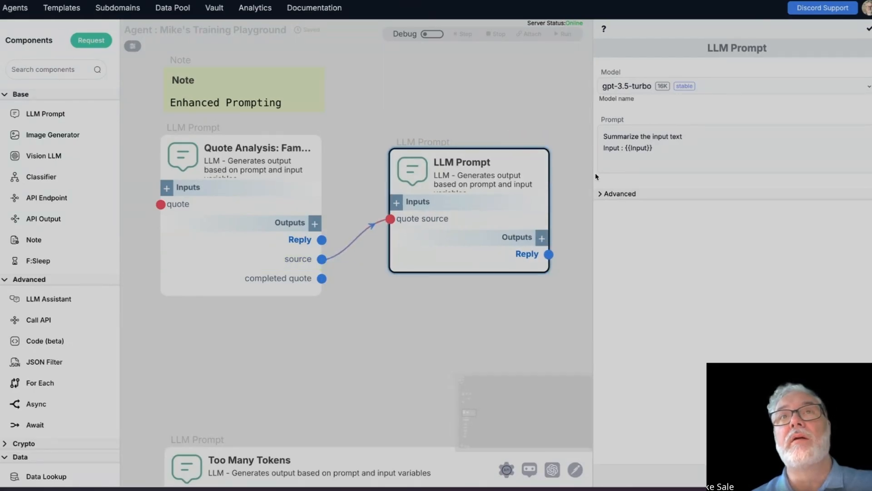
Step: Replace the new component's prompt with "please give me a background for this source of the quote : {{quote source}}"
drag(592, 174, 607, 197)
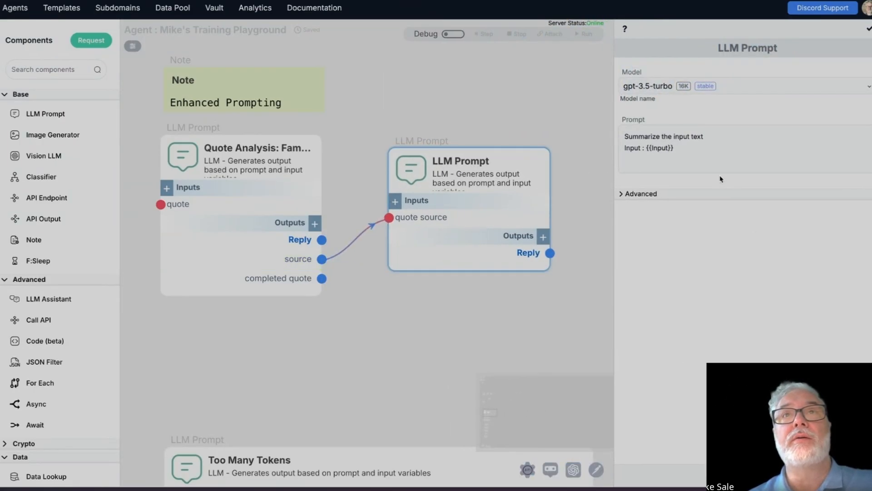
drag(646, 148, 707, 155)
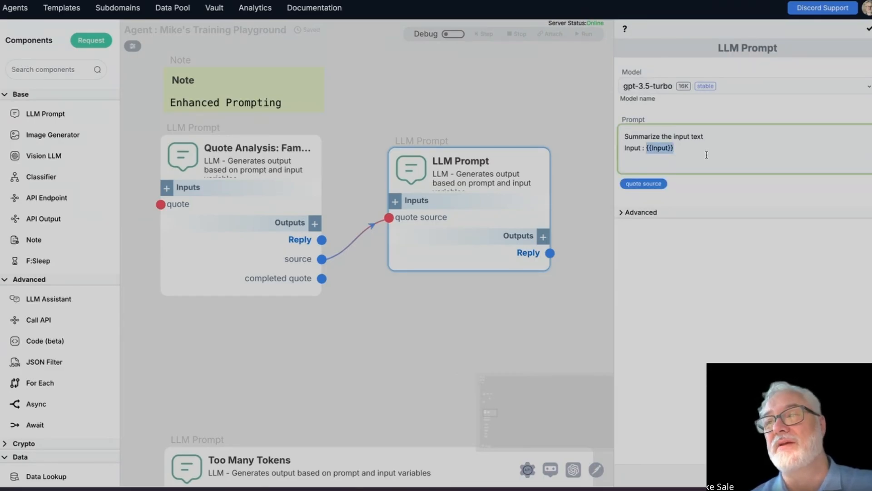
click(641, 184)
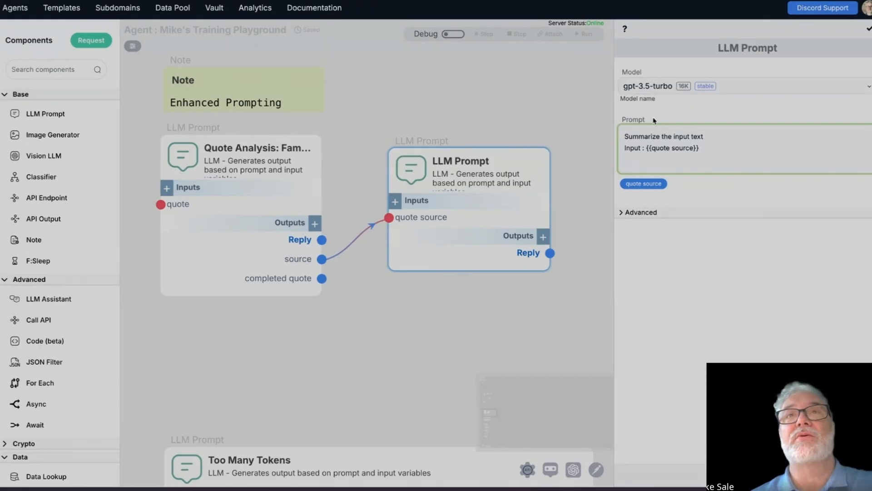
mouse_move(625, 136)
mouse_down()
mouse_move(660, 137)
mouse_move(629, 147)
mouse_up()
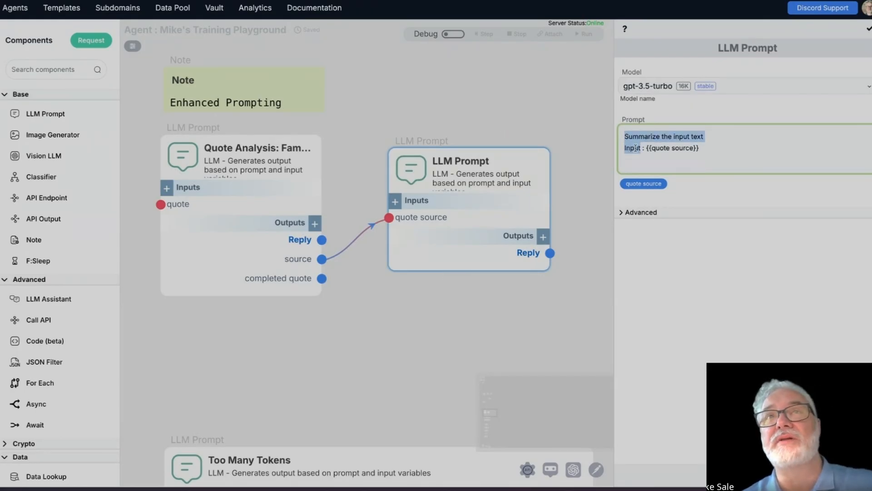
text(please give)
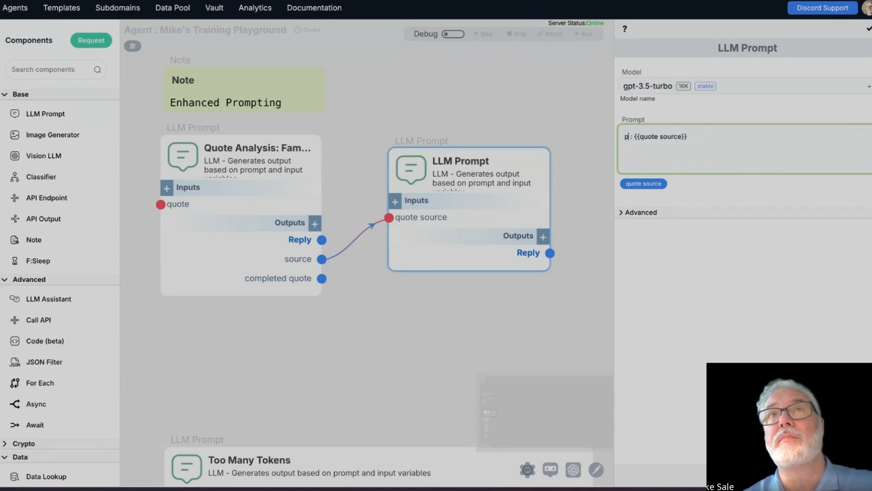
text( me a background for this )
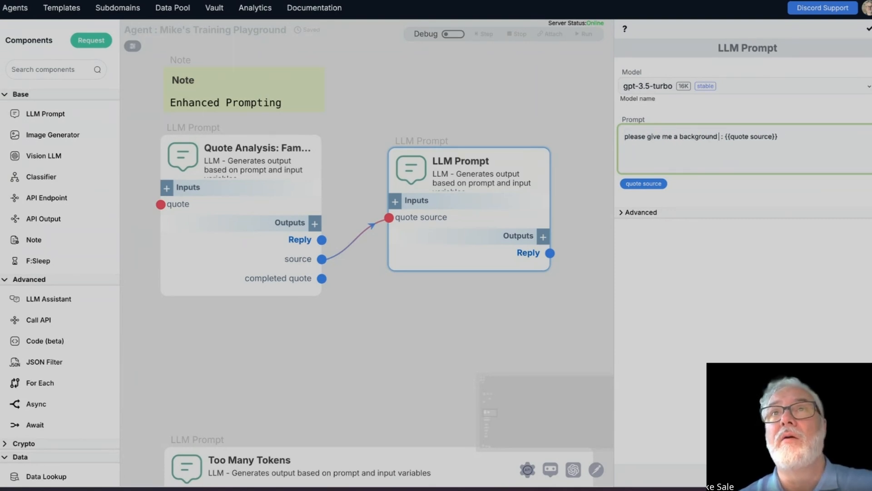
text(source of the quote)
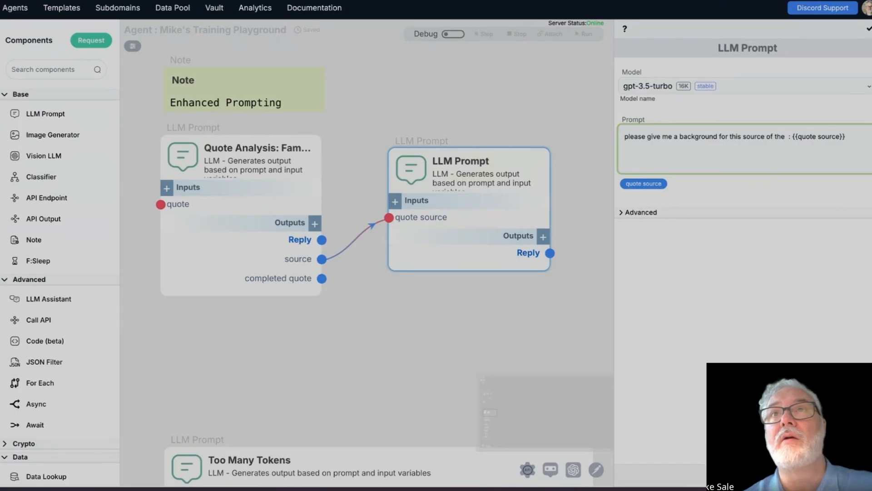
Step: Add a second input named quote to the new LLM Prompt and connect Quote Analysis's completed quote output to it
click(396, 201)
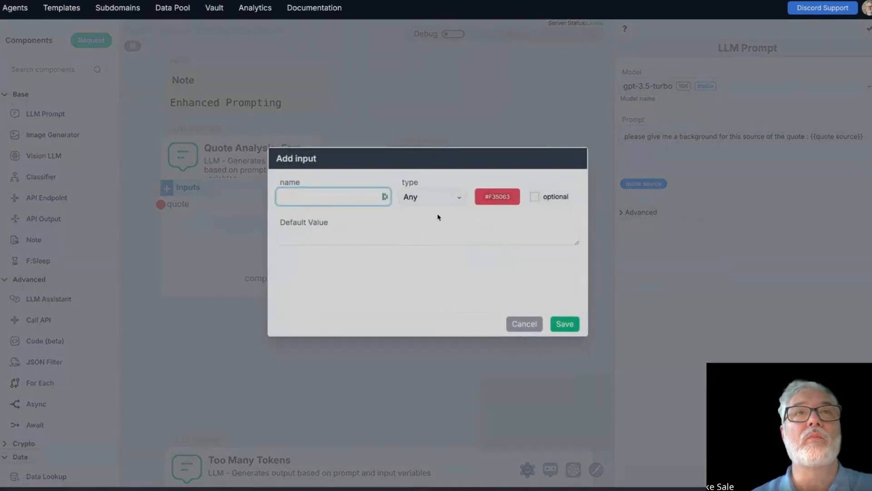
click(300, 193)
text(quote)
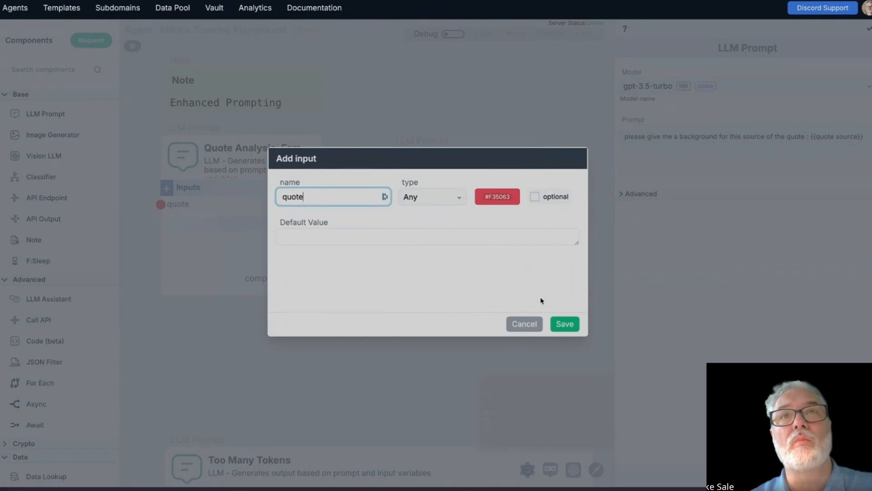
click(564, 323)
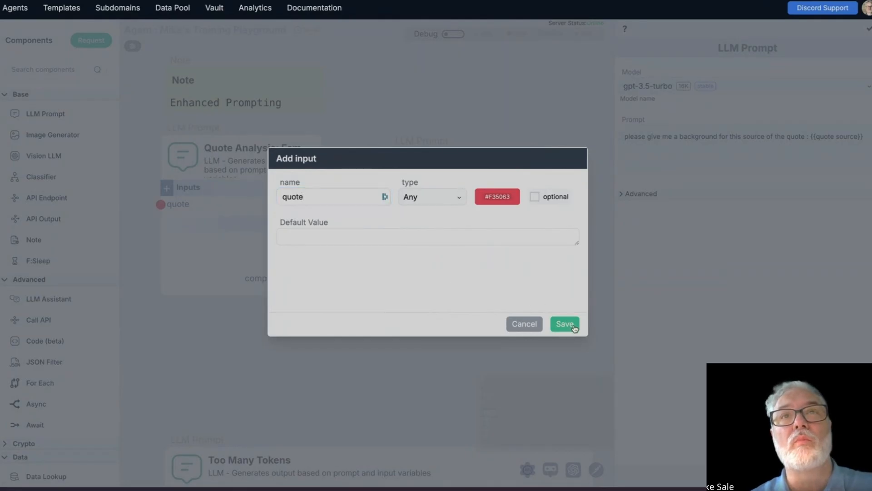
drag(322, 278, 389, 237)
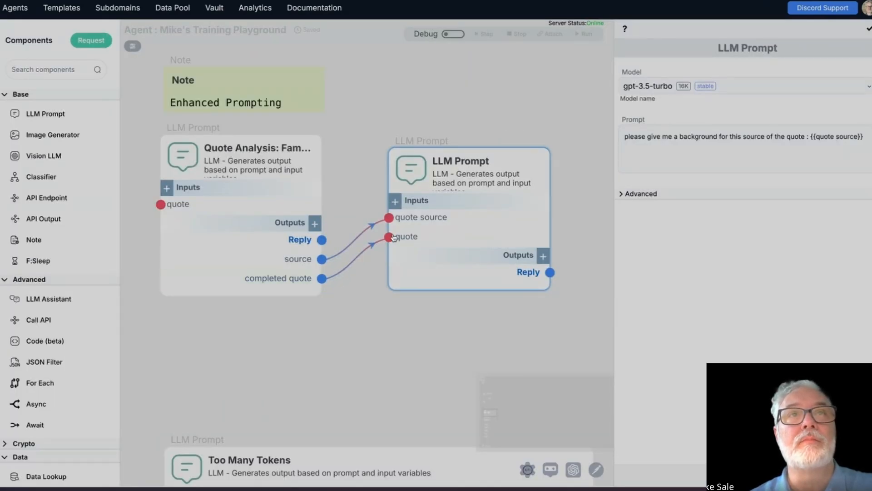
Step: Insert the {{quote}} variable in double quotation marks before the colon in the new component's prompt
click(804, 136)
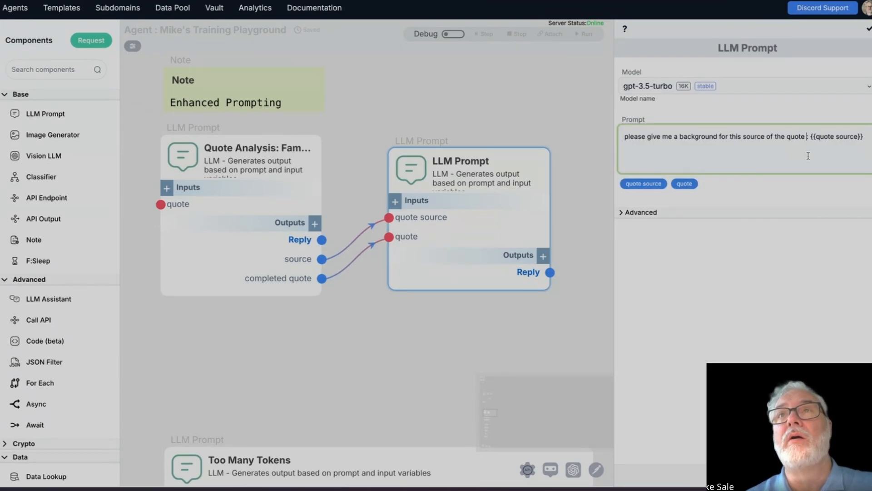
text(")
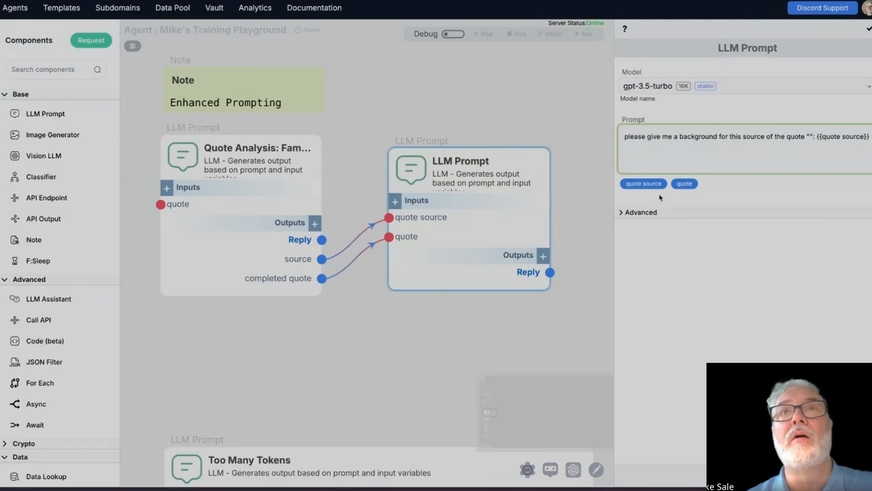
click(684, 183)
text(")
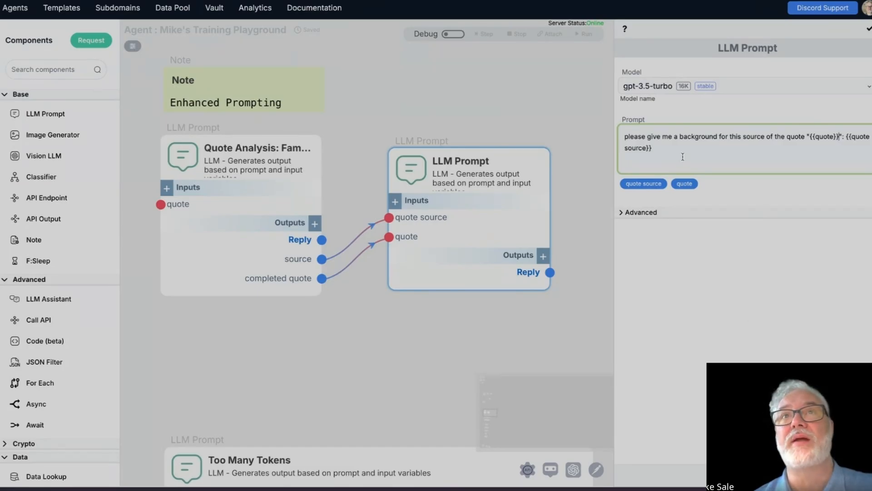
double_click(670, 150)
click(790, 135)
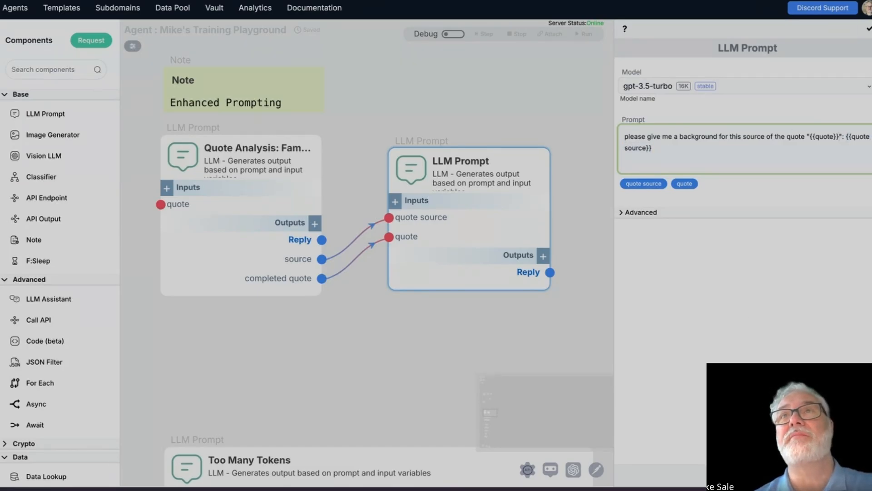
click(868, 30)
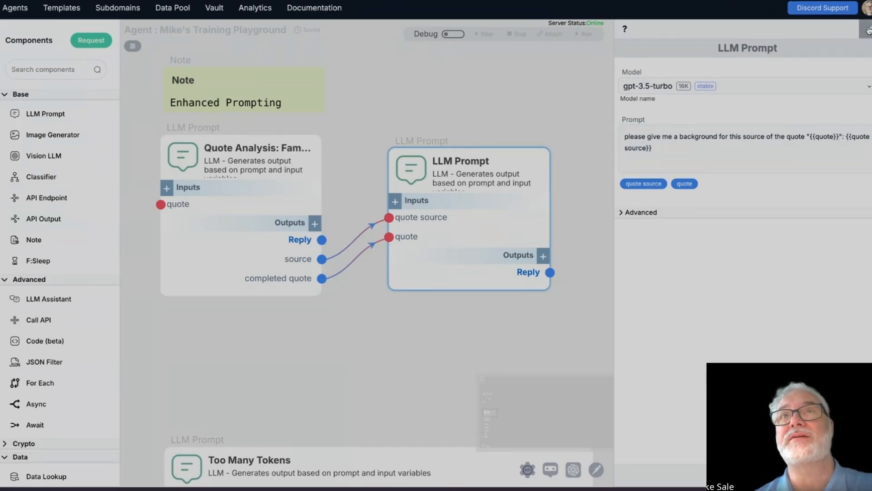
Step: Set the new component's model to gpt-4o and close its settings
click(799, 86)
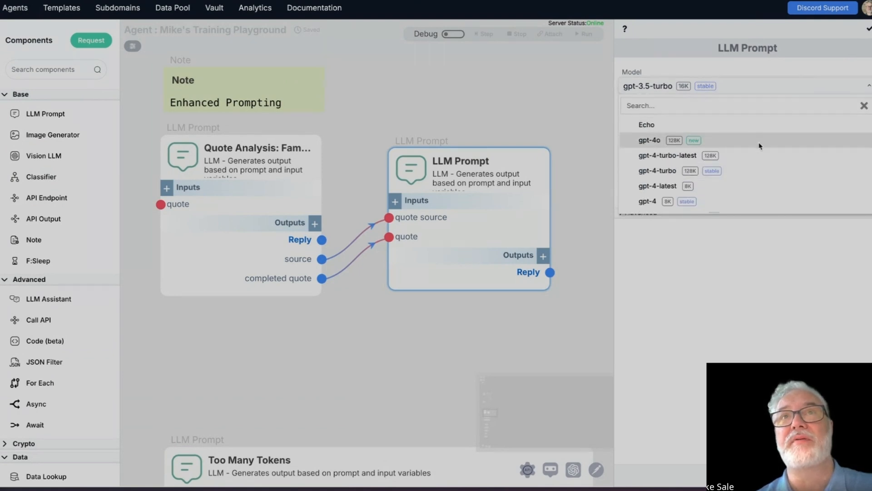
click(763, 140)
click(868, 28)
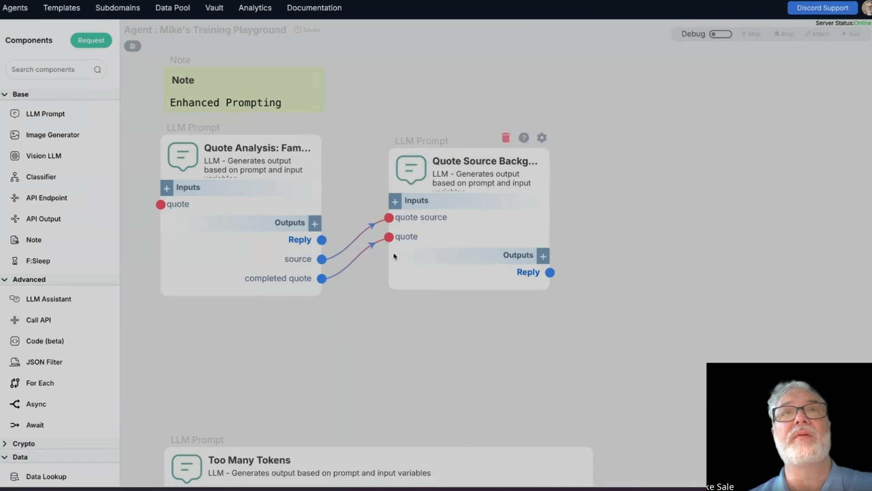
Step: Turn on debug mode and run the Quote Analysis component's debug step with the stored quote
click(720, 34)
mouse_move(258, 148)
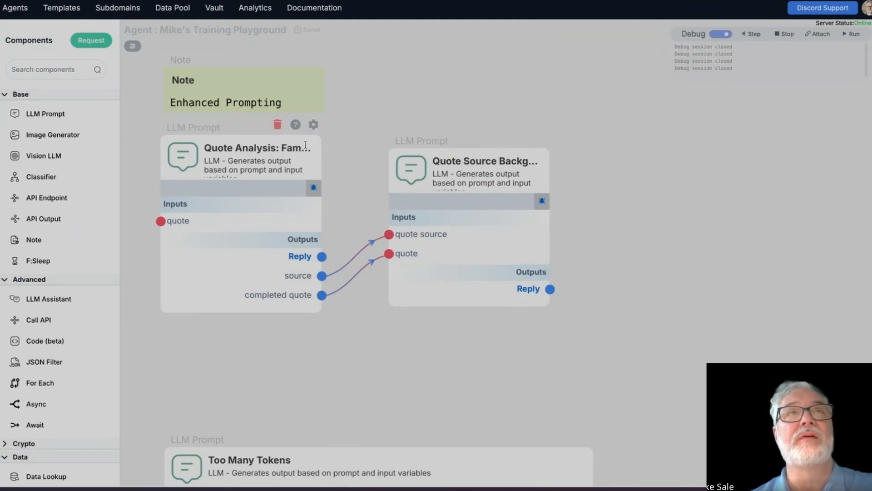
click(313, 187)
click(559, 286)
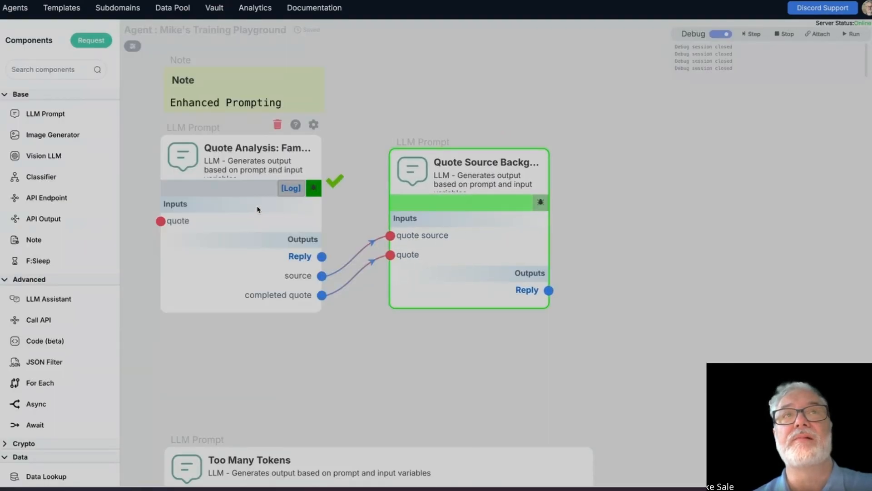
Step: Examine the parsed prompt, enhanced prompt, expected output format and generated result in Quote Analysis's debug log, and close the log
click(289, 188)
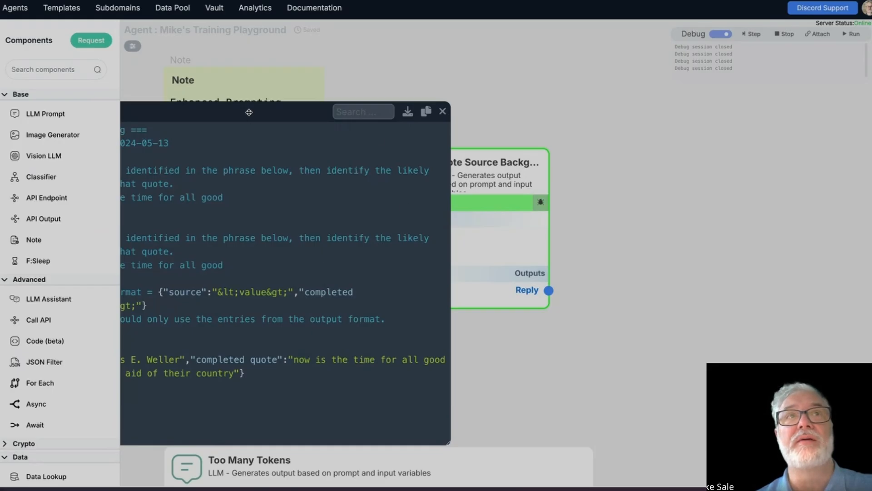
drag(251, 119, 415, 89)
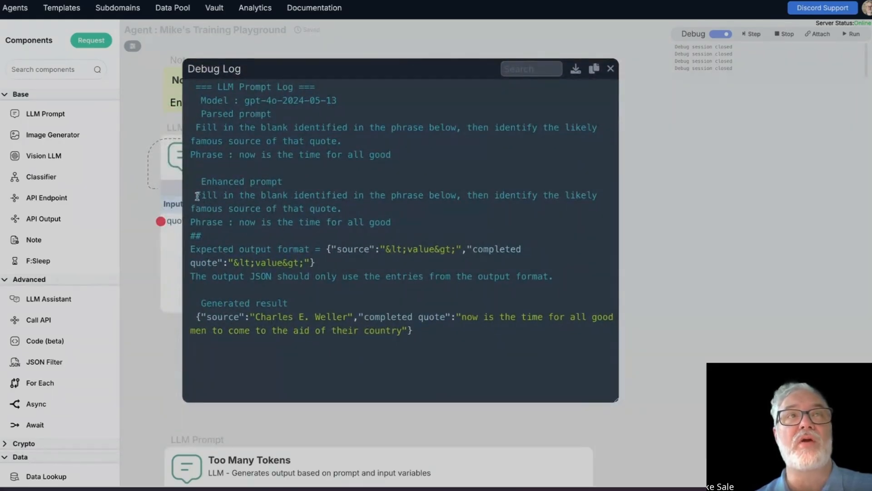
drag(201, 180, 389, 218)
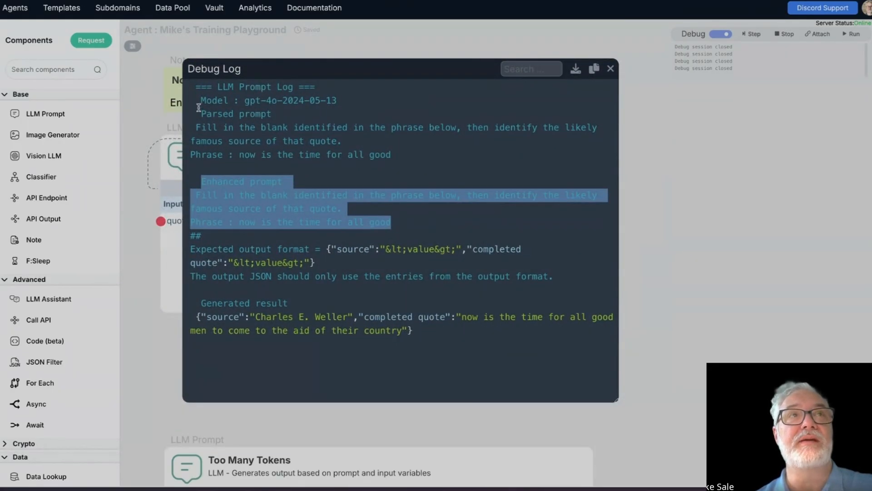
drag(191, 122, 430, 163)
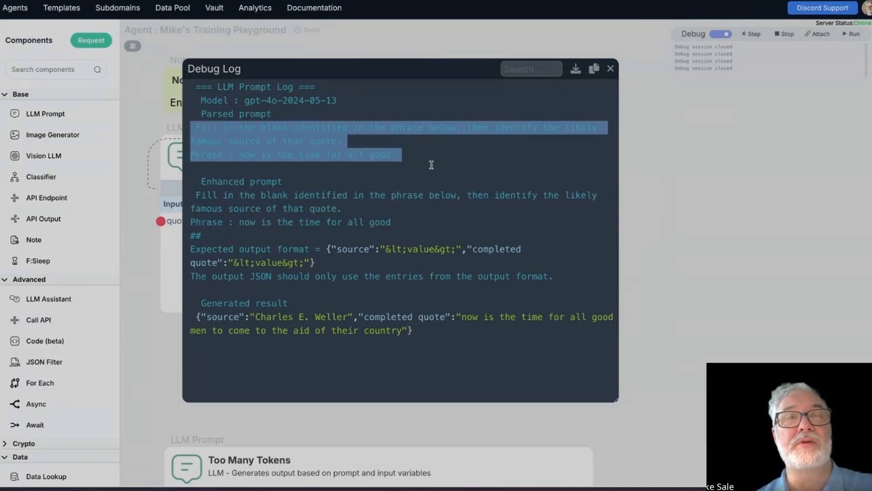
drag(186, 245, 337, 268)
click(247, 248)
drag(193, 248, 361, 286)
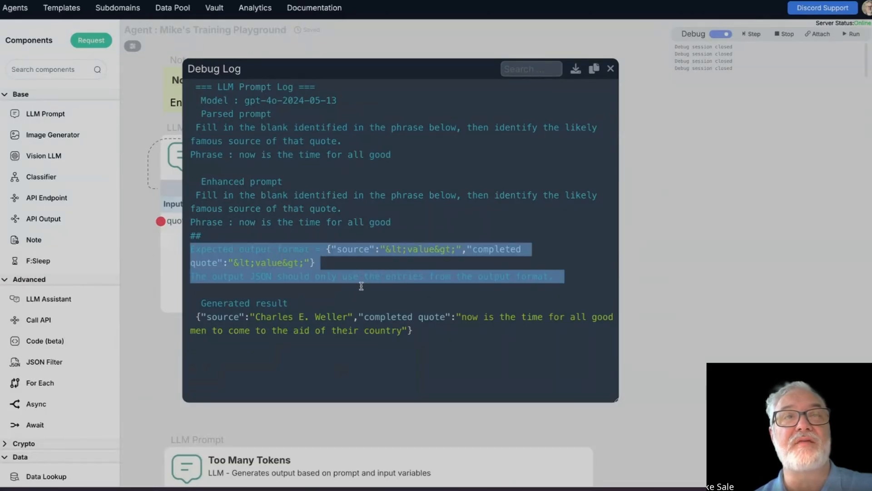
triple_click(244, 281)
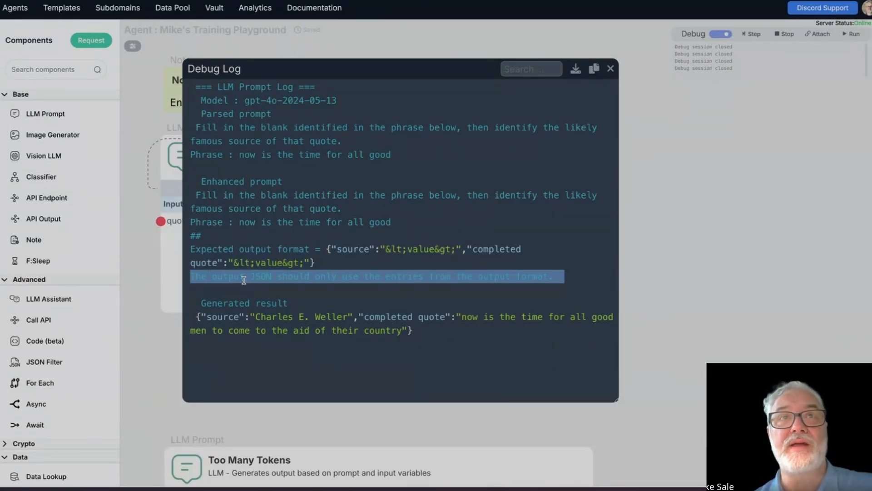
click(282, 335)
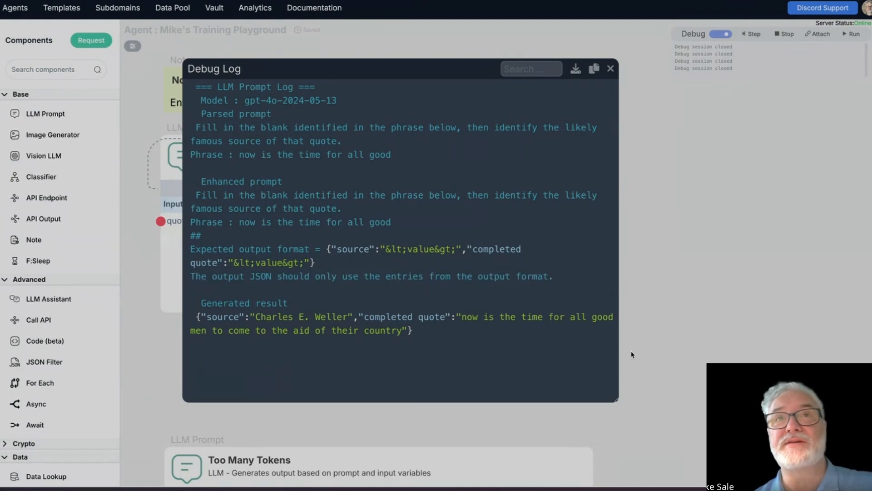
drag(512, 342, 422, 340)
click(211, 317)
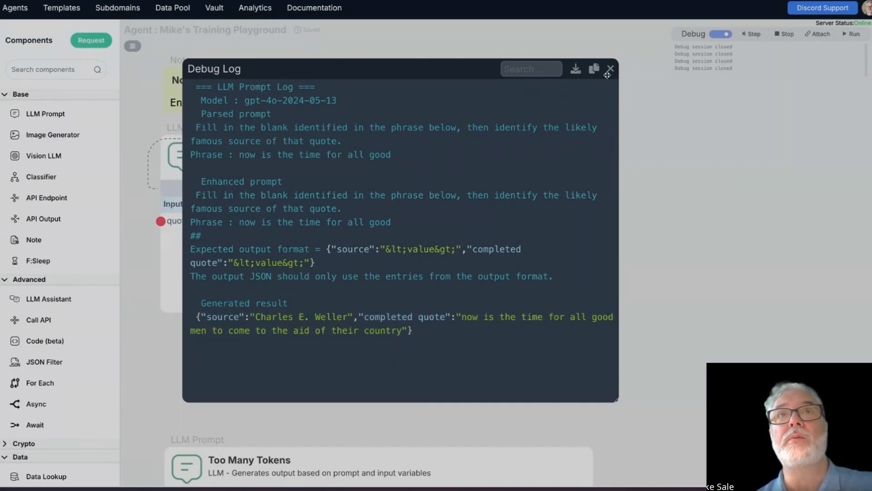
click(610, 69)
Step: Check the debug values passed from Quote Analysis to Quote Source Background's inputs and run the next debug step
mouse_move(283, 296)
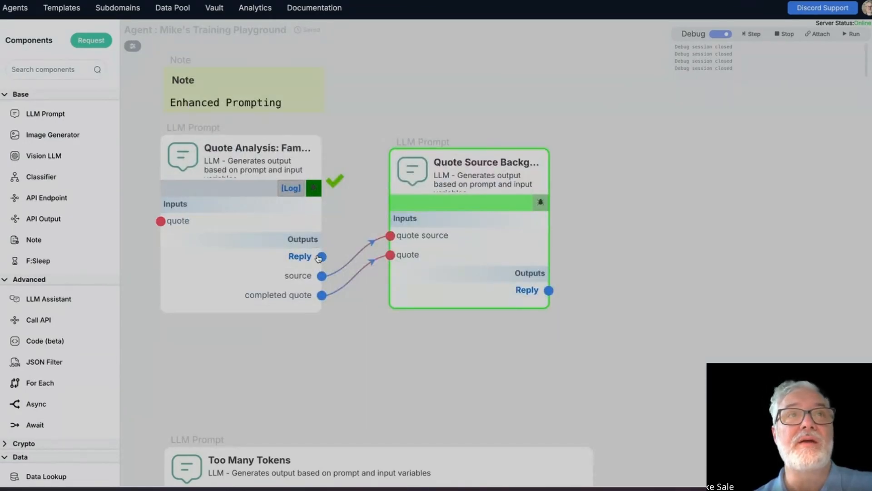
mouse_move(293, 258)
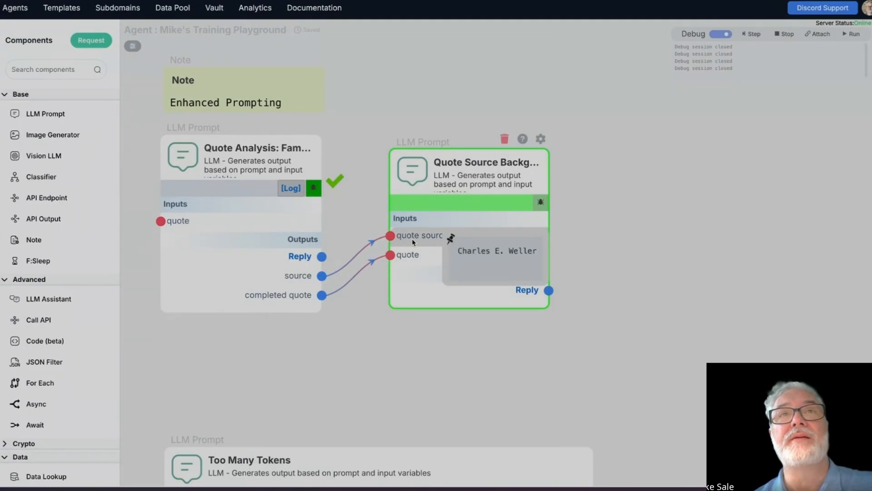
mouse_move(399, 257)
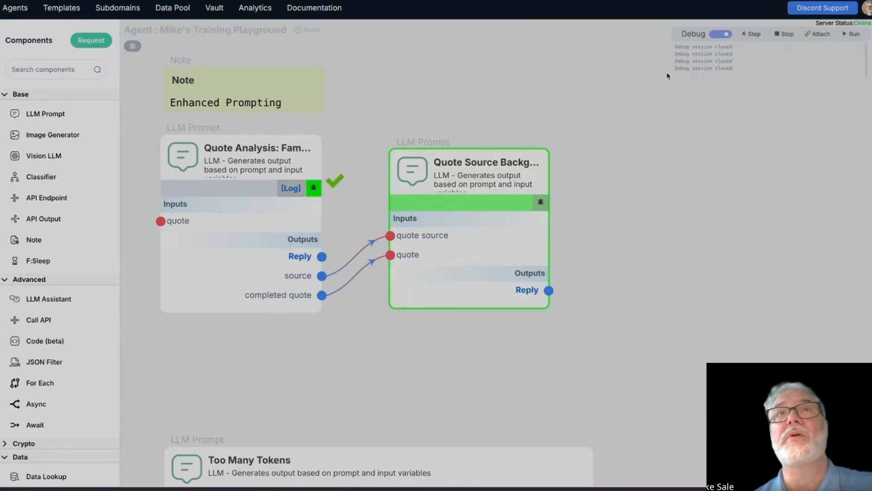
click(752, 34)
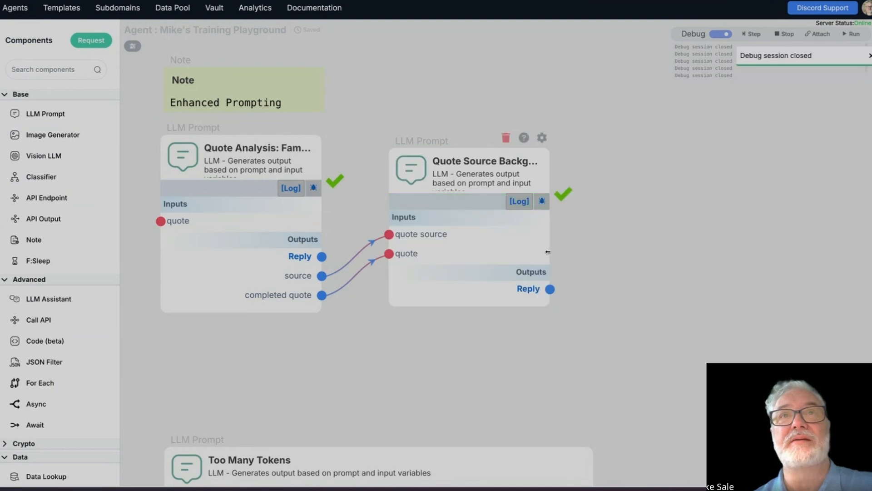
Step: Widen the Quote Source Background component and enlarge the pinned debug value of its quote input
drag(548, 250, 602, 249)
mouse_move(450, 256)
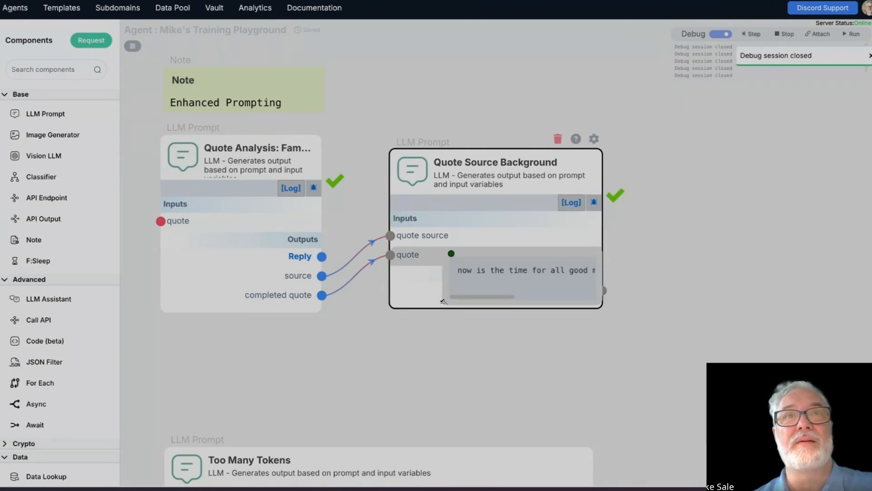
drag(446, 301, 338, 437)
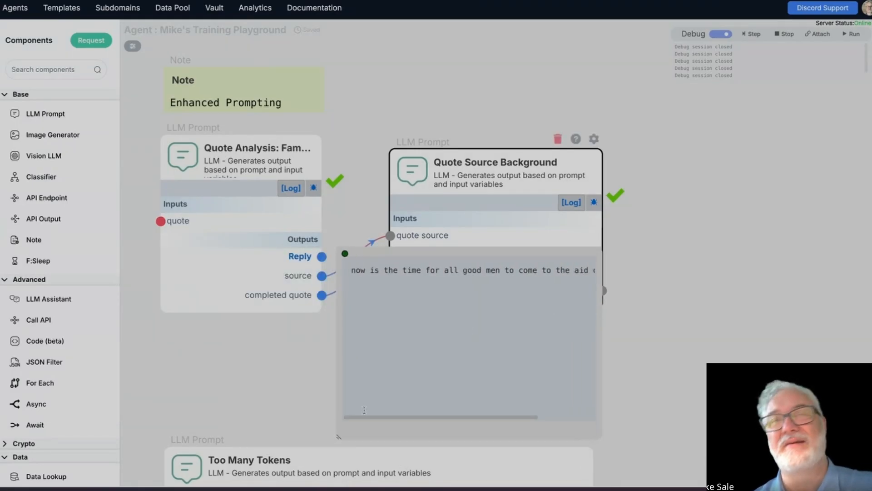
Step: Examine the parsed prompt and generated result in Quote Source Background's debug log, enlarging the log window, and close it
click(571, 202)
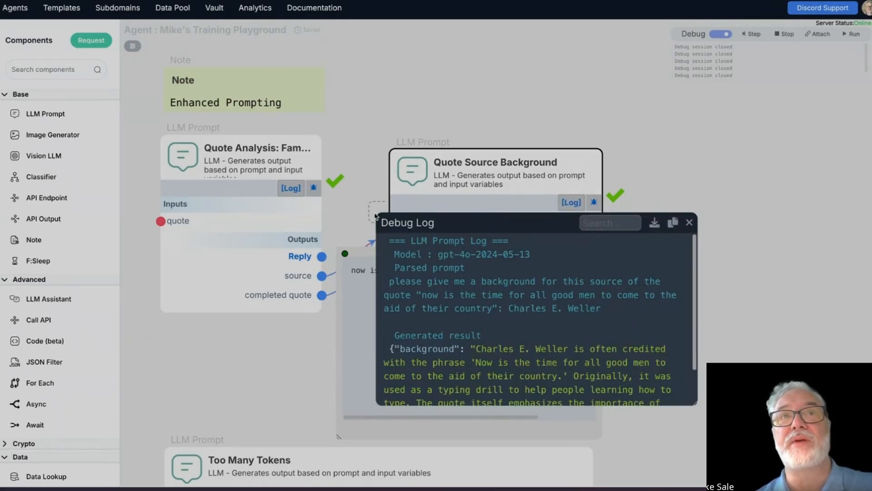
drag(468, 225, 275, 74)
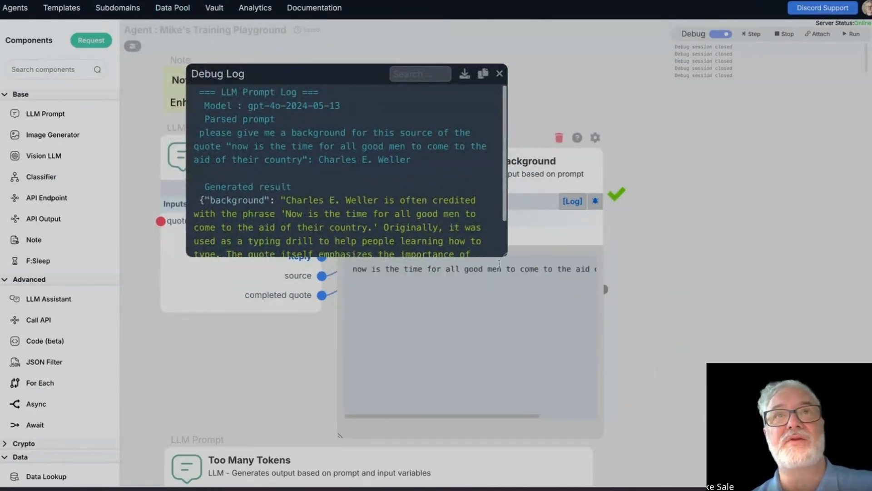
drag(501, 253, 767, 452)
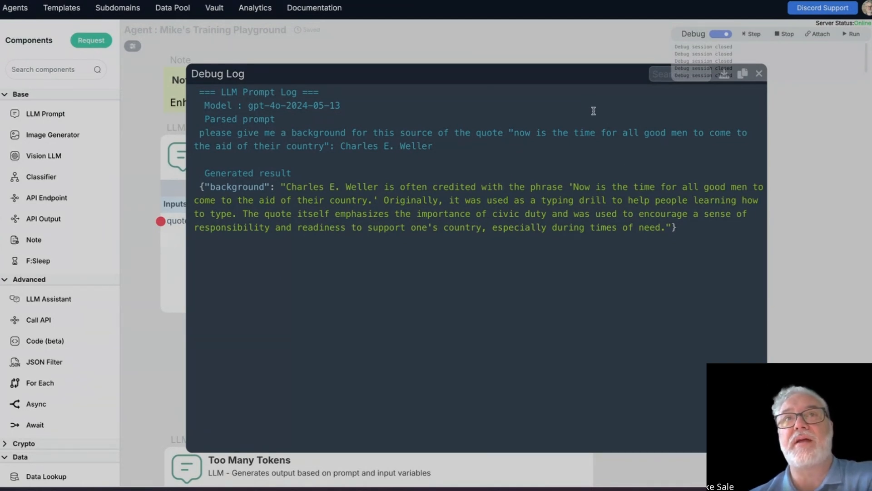
drag(565, 74, 513, 63)
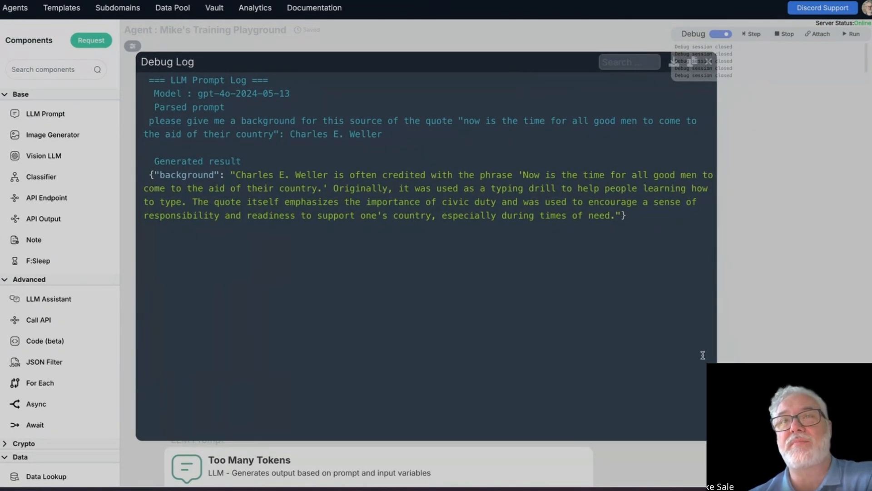
drag(715, 439, 739, 345)
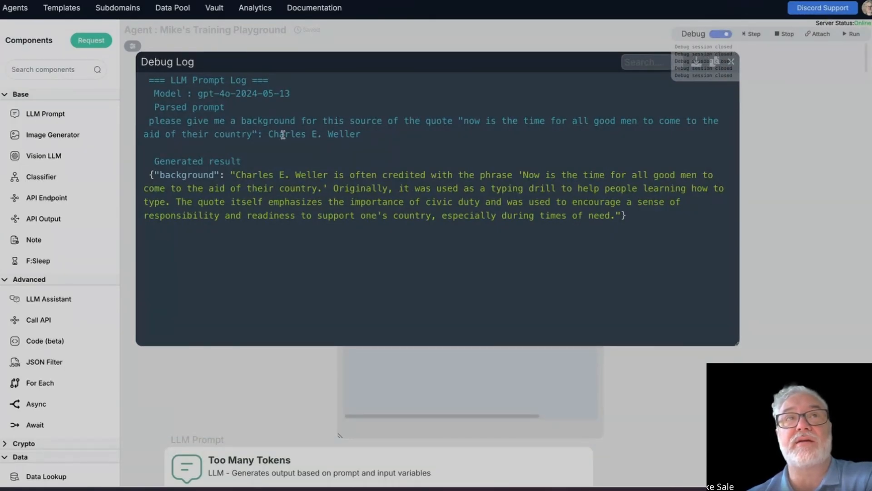
drag(268, 132, 364, 128)
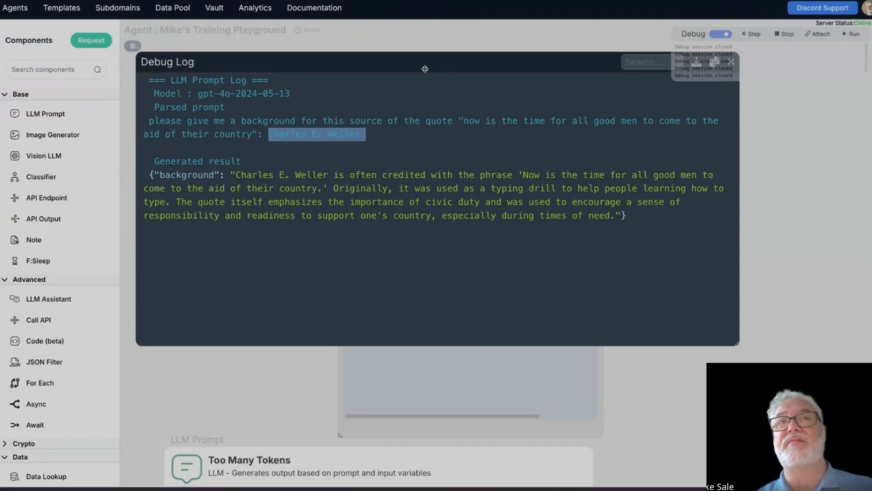
drag(424, 67, 432, 160)
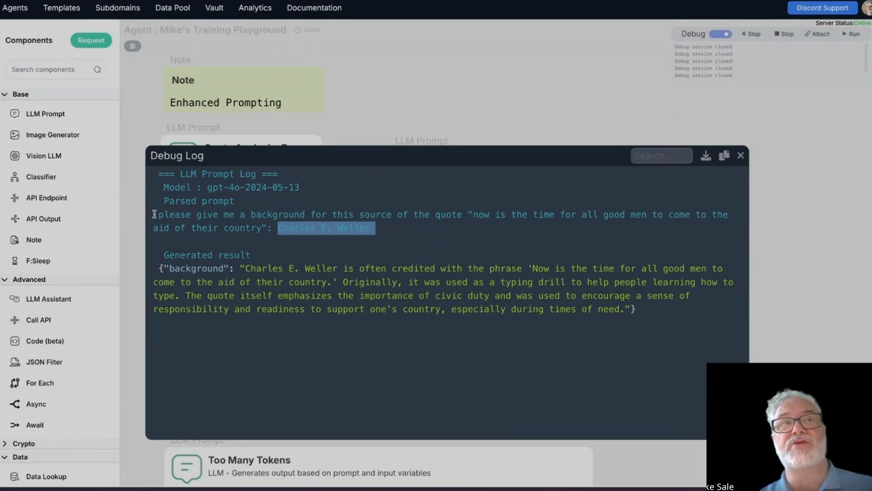
drag(154, 214, 465, 239)
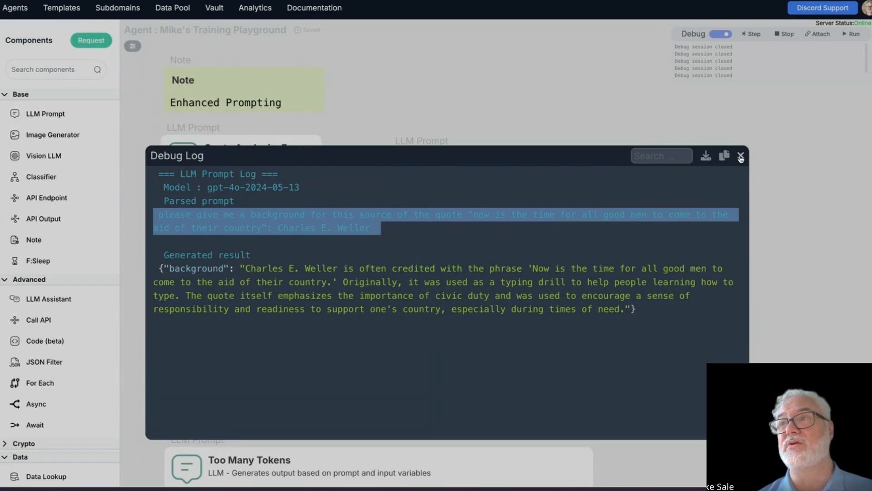
click(741, 156)
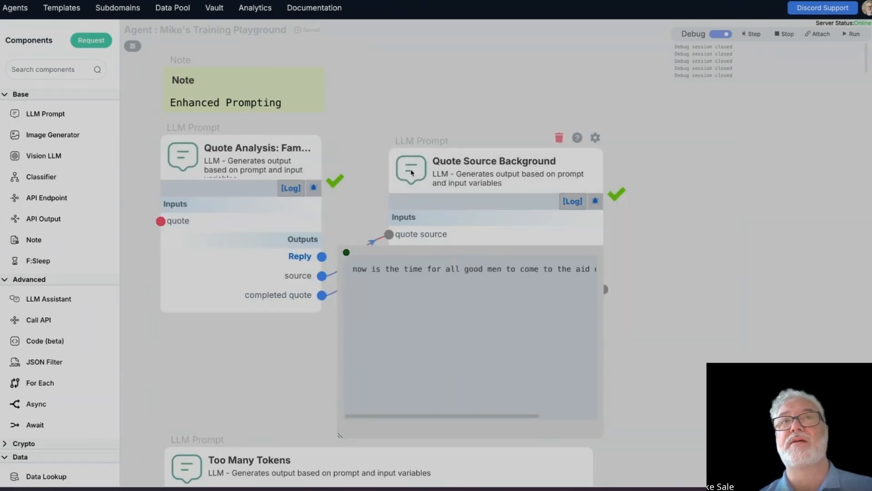
Step: Unpin the quote input's debug value so it no longer covers the Quote Source Background component
click(477, 166)
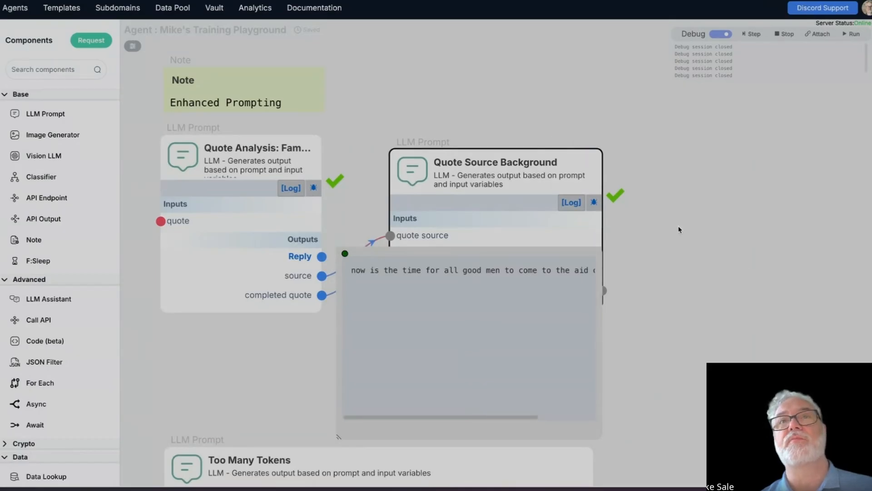
mouse_move(598, 159)
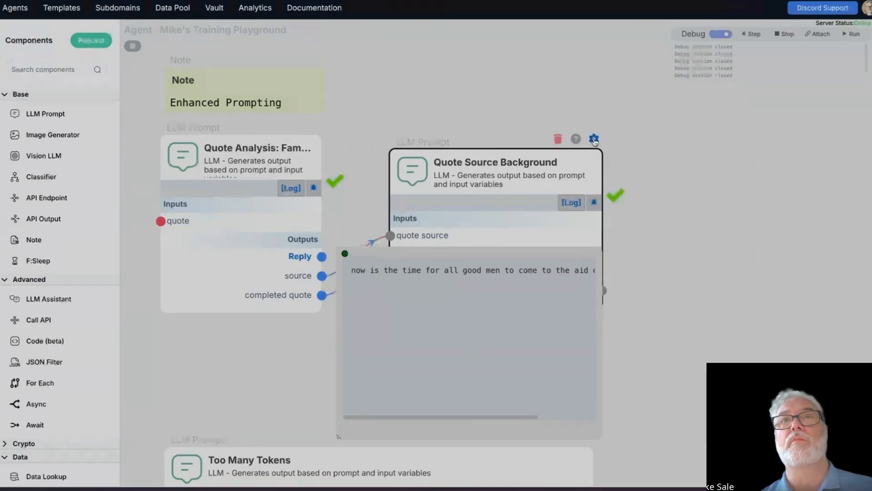
click(344, 254)
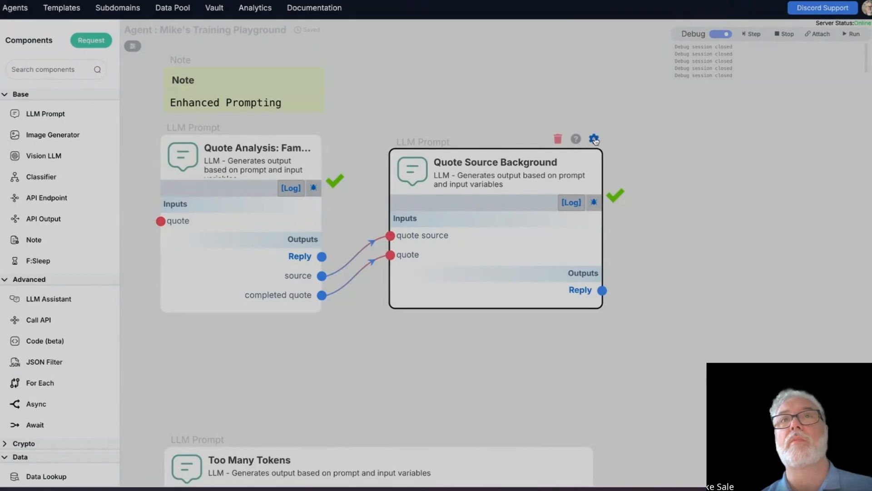
Step: Replace the Quote Source Background prompt with "You are historical expert focused on fact finding and identifying the sources of information, then able to provide a background."
click(594, 138)
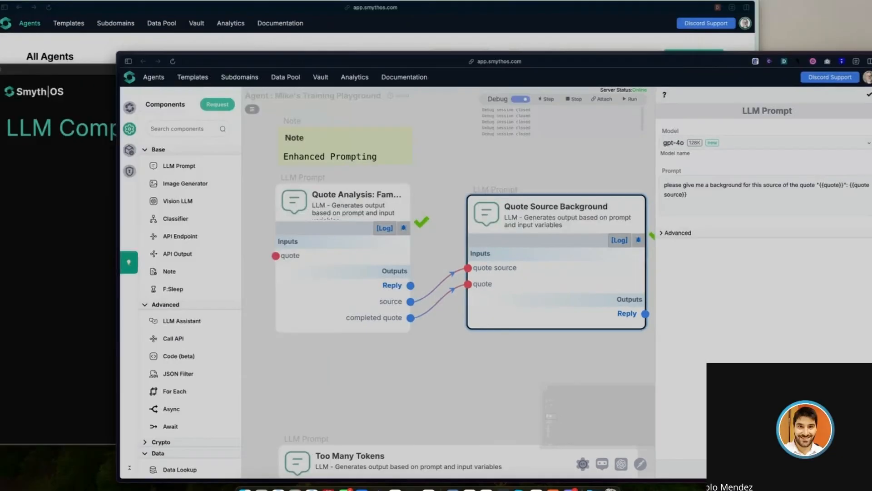
click(322, 355)
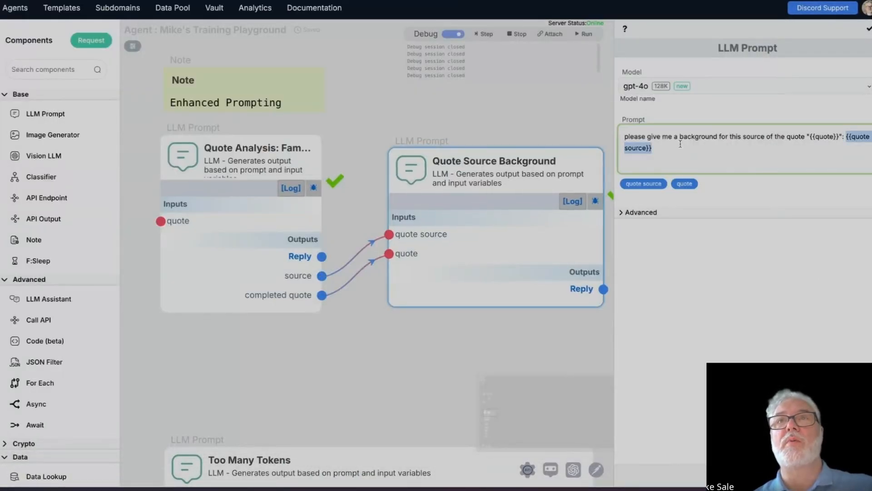
drag(678, 144, 619, 133)
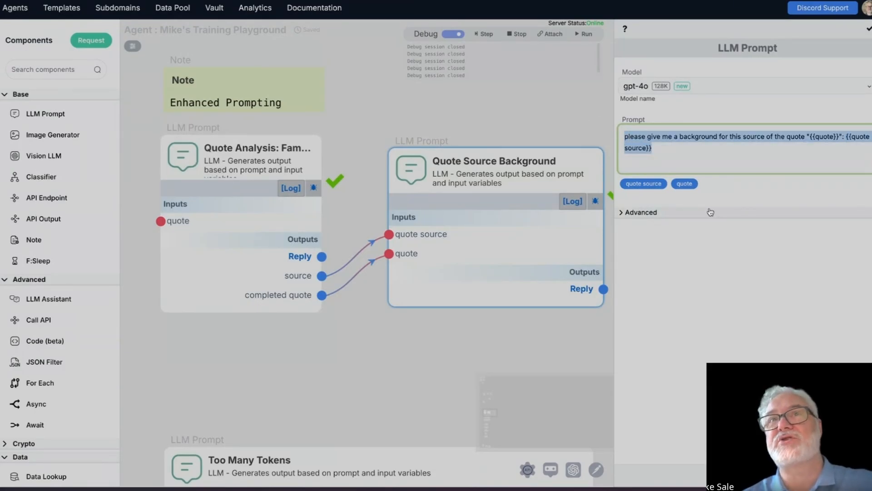
text(Th)
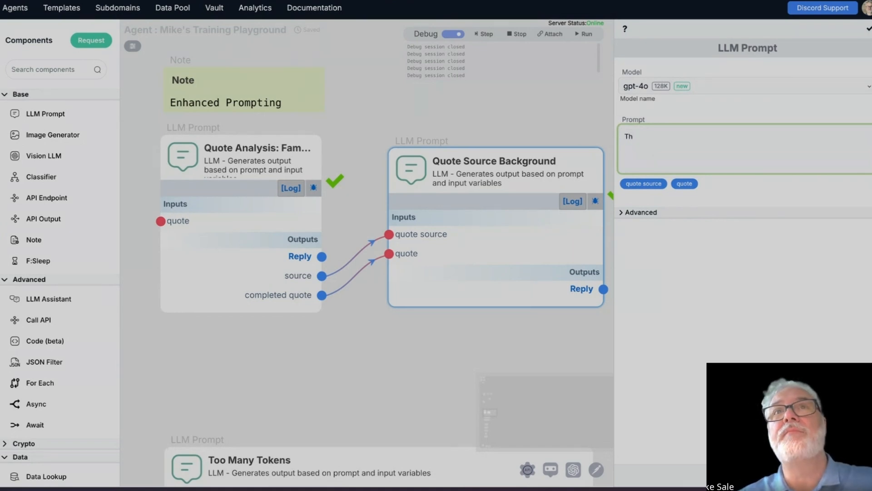
key(BackSpace)
key(BackSpace)
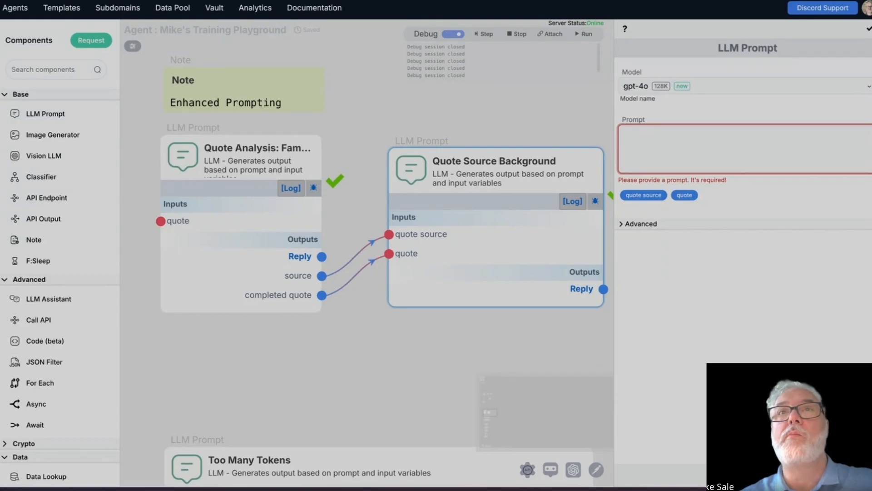
text(You are)
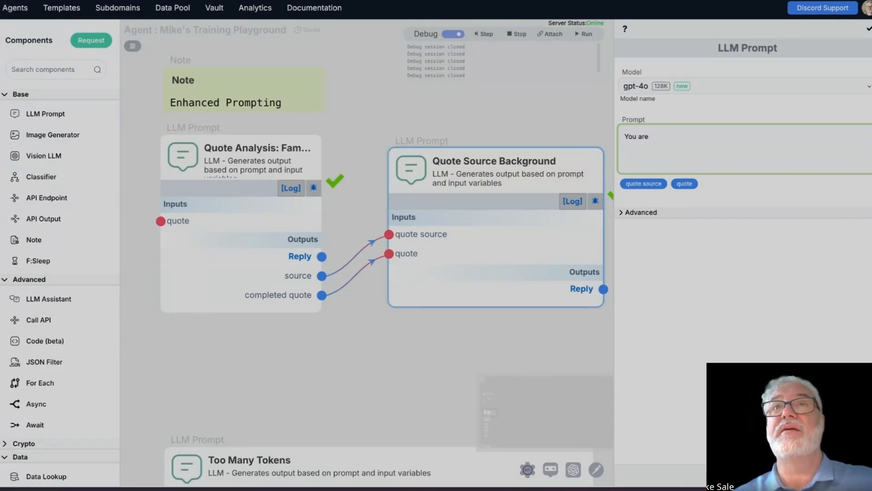
text(historical expert focused on)
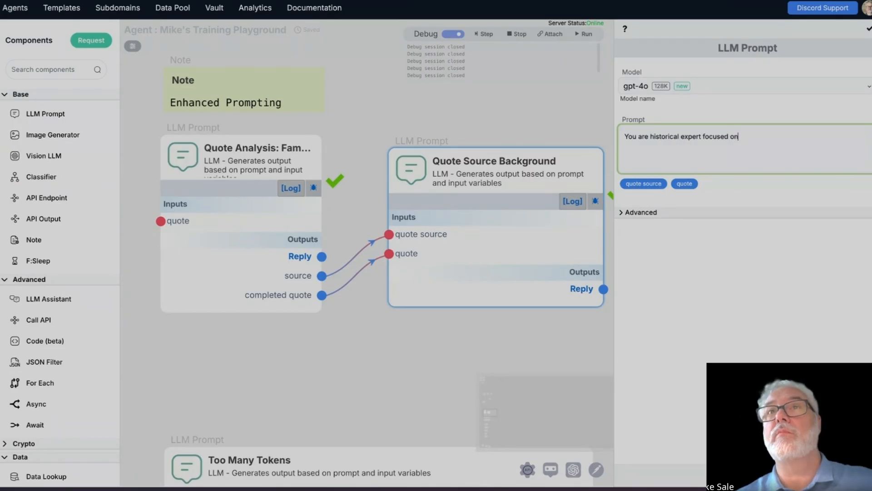
text( fact finding and identifying the sou)
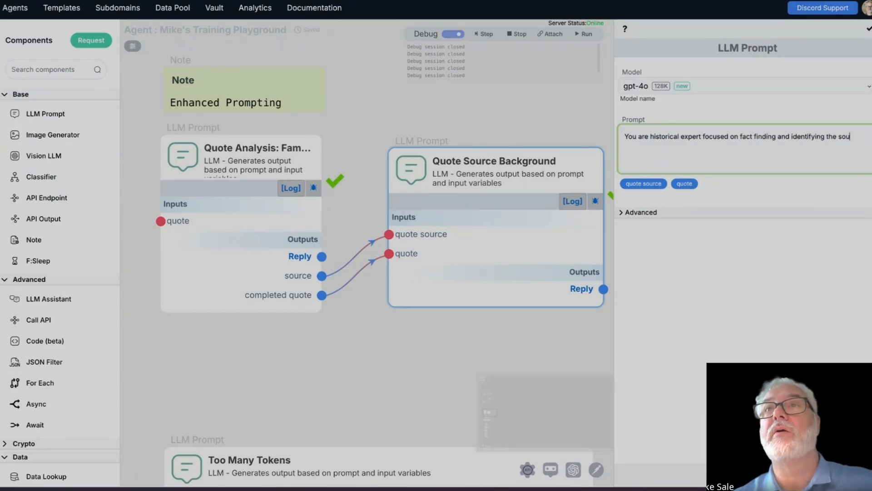
text(rces of information, then able to provide a background)
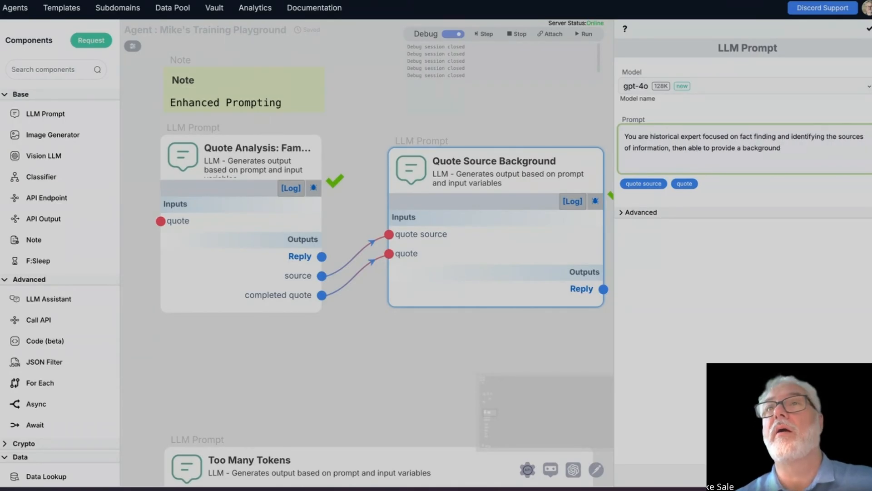
text(.)
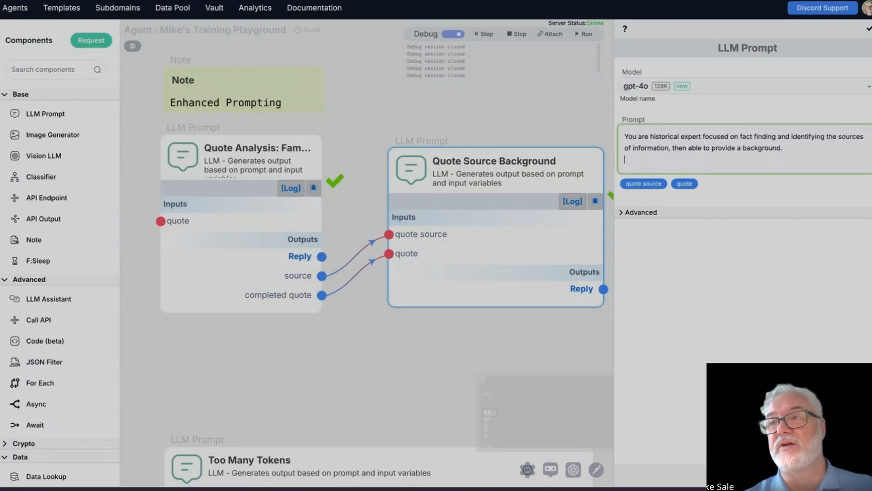
key(Return)
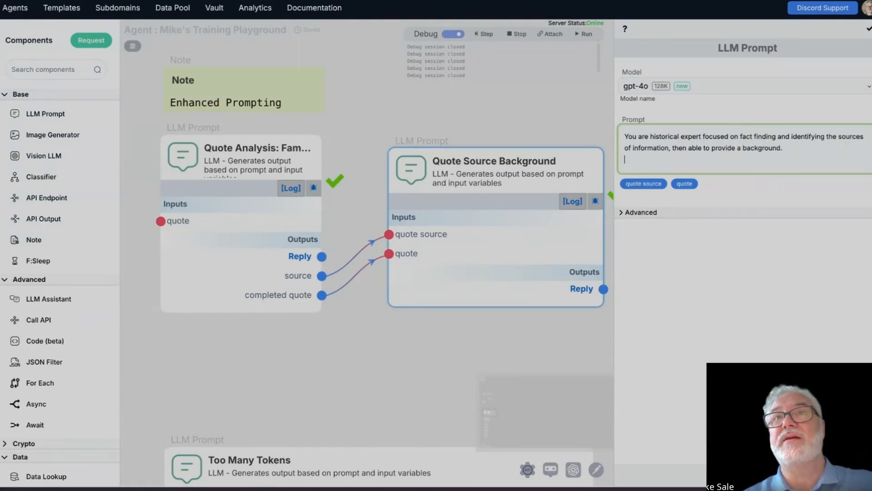
key(Return)
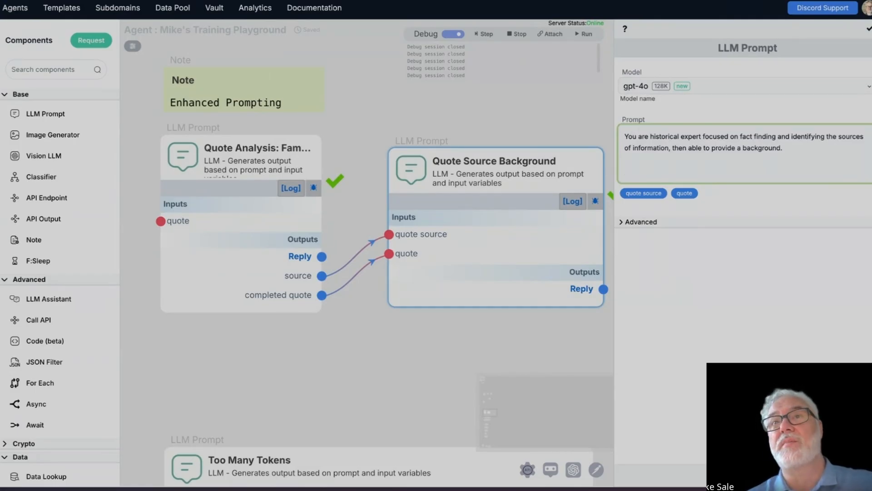
Step: Add "Here is a quote:" with the quote variable and "This quote is attributed to" with the quote source variable, and save the prompt
text(Here is a quote)
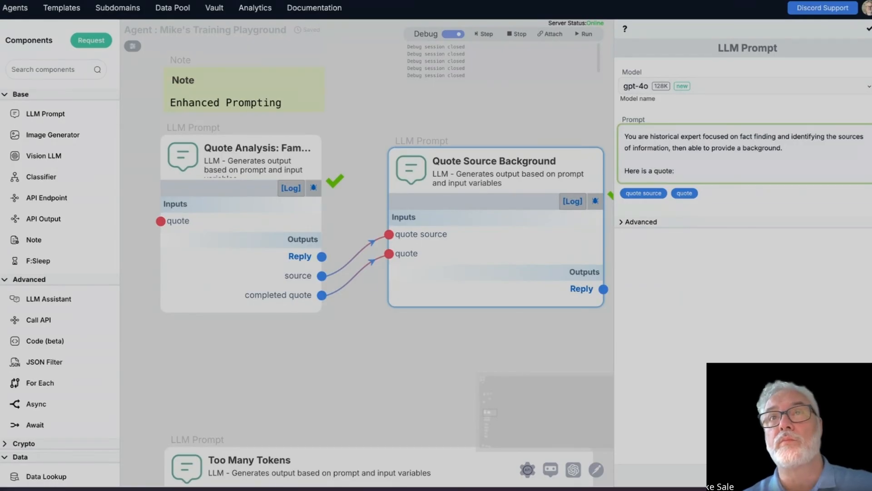
text(:)
key(Return)
click(679, 207)
key(Return)
key(Return)
text(This quote is attributed to)
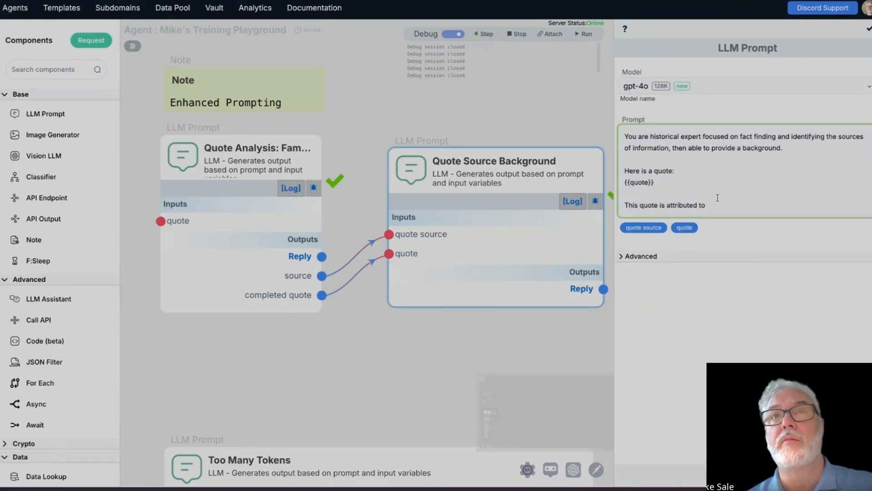
click(644, 227)
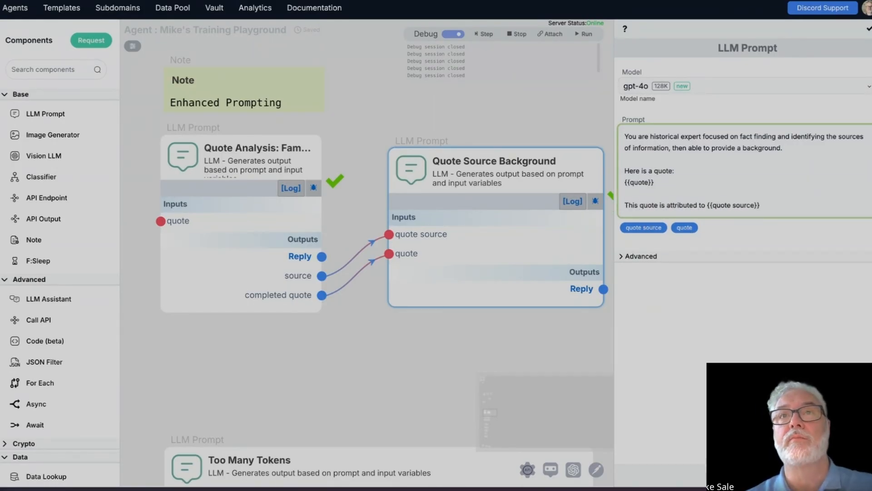
key(Return)
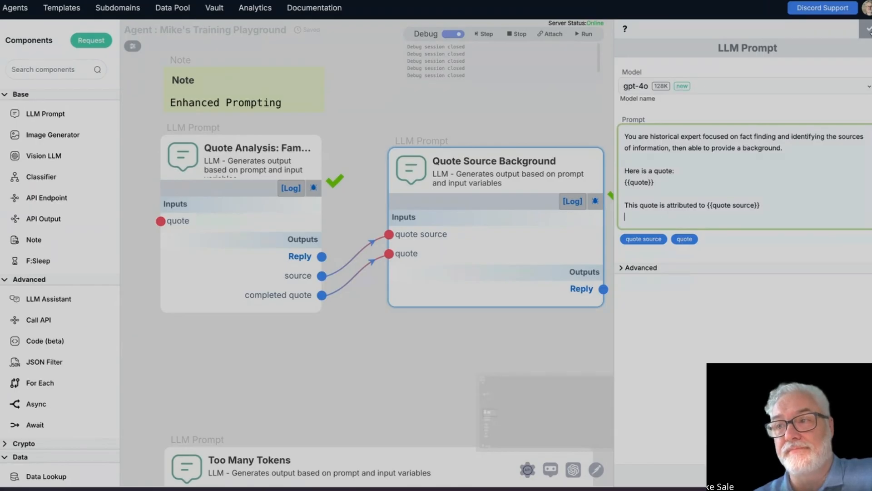
click(867, 30)
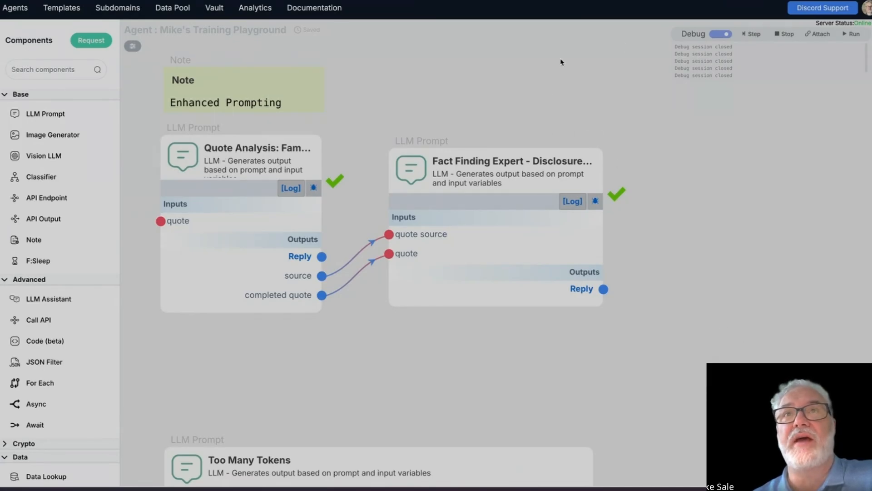
Step: Debug Quote Analysis with its stored quote input and run the flow on through the Fact Finding Expert component
click(312, 191)
click(560, 286)
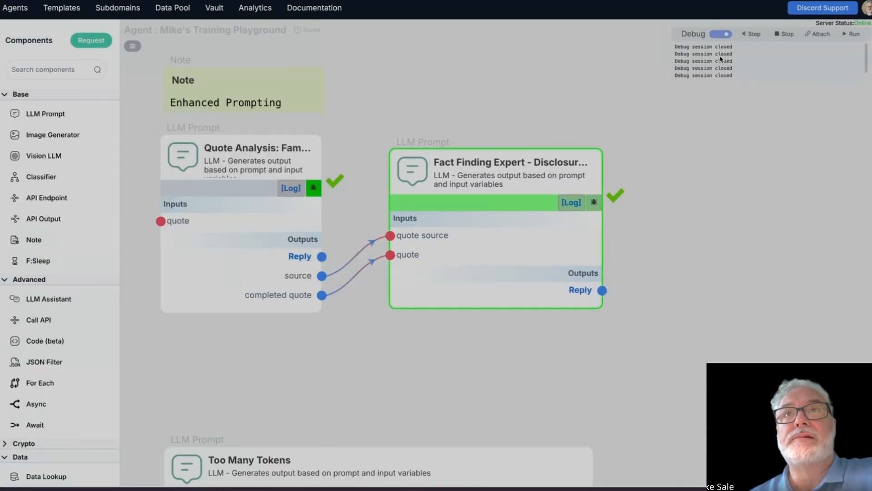
click(859, 37)
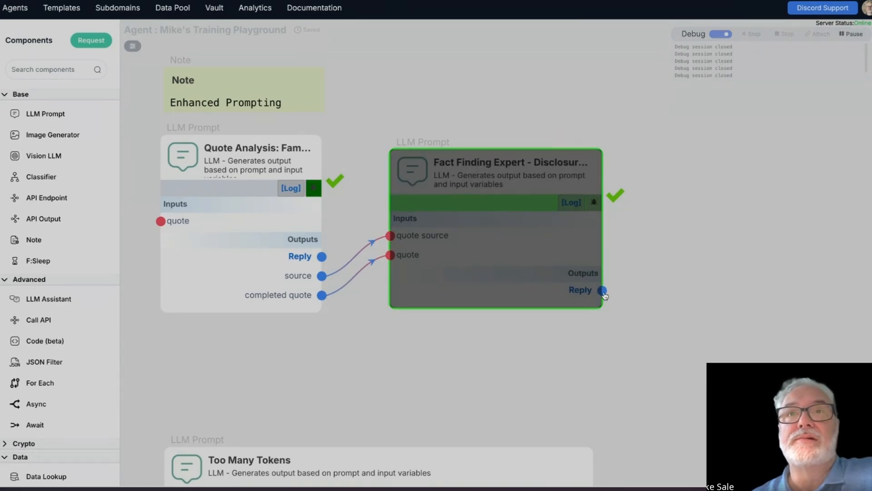
Step: Read the Fact Finding Expert's full Reply debug output in a pinned, enlarged view and unpin it
mouse_move(584, 295)
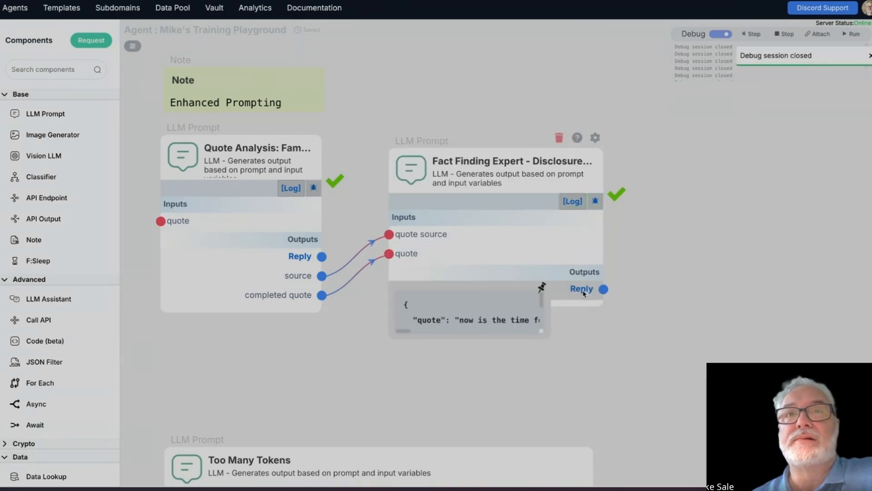
click(537, 290)
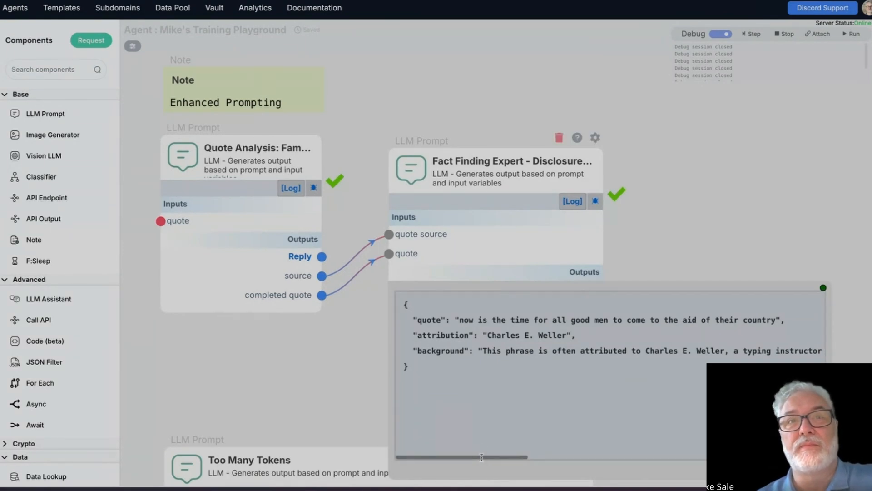
drag(477, 456, 763, 476)
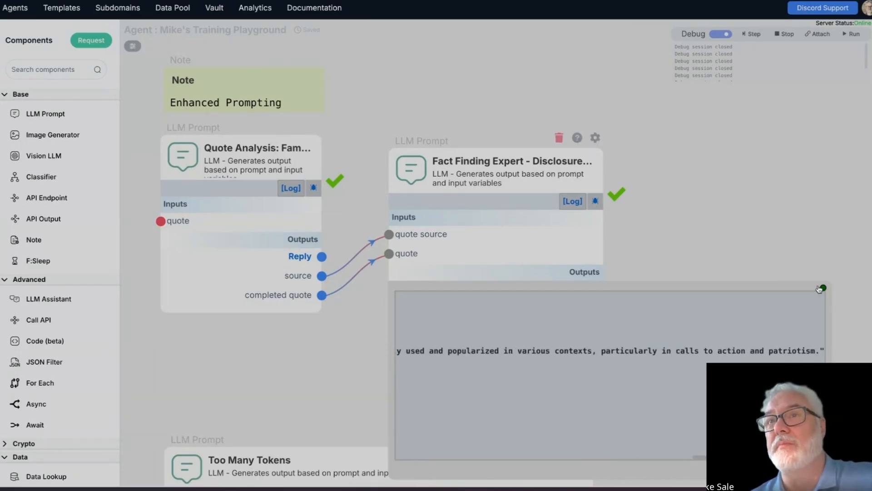
click(822, 288)
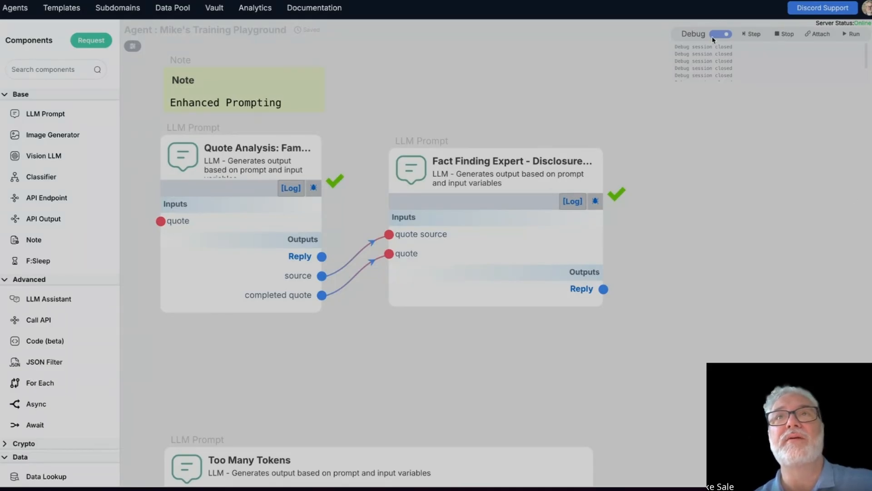
Step: Stop the debug session and debug Quote Analysis with the incomplete quote "Call a spade a" as its input
click(784, 34)
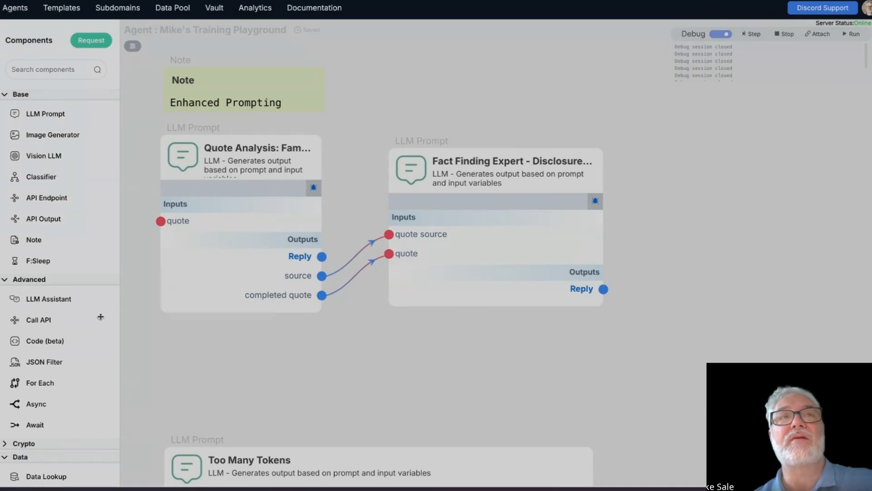
click(313, 187)
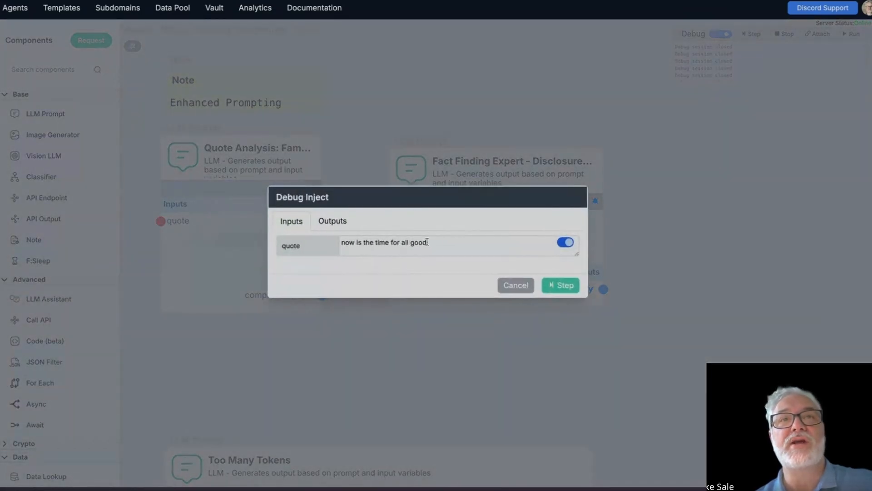
drag(427, 243, 268, 236)
text(Call a spade a spade)
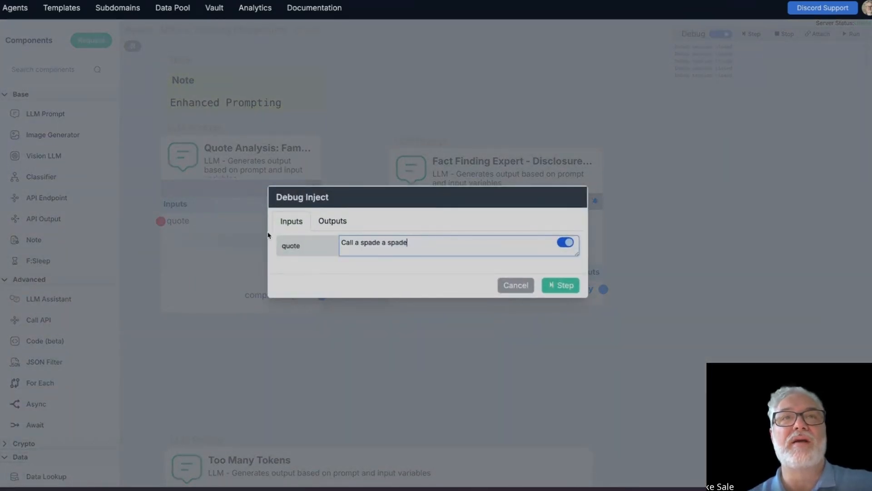
double_click(398, 242)
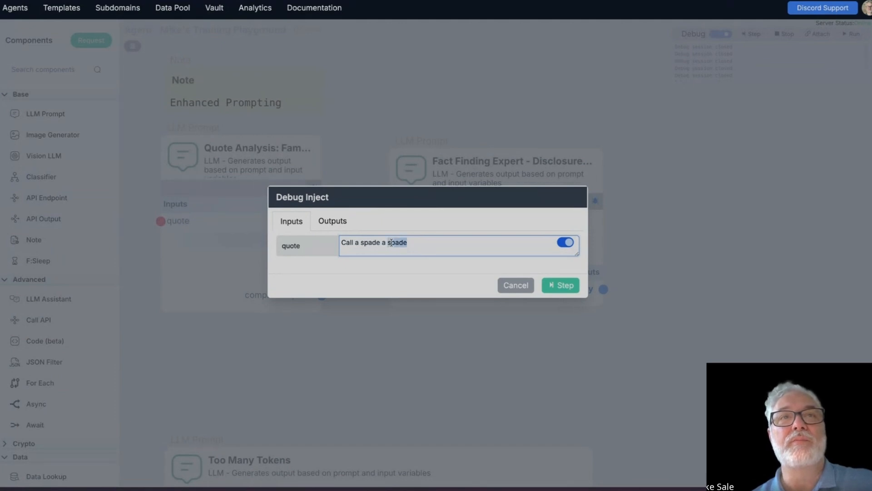
key(BackSpace)
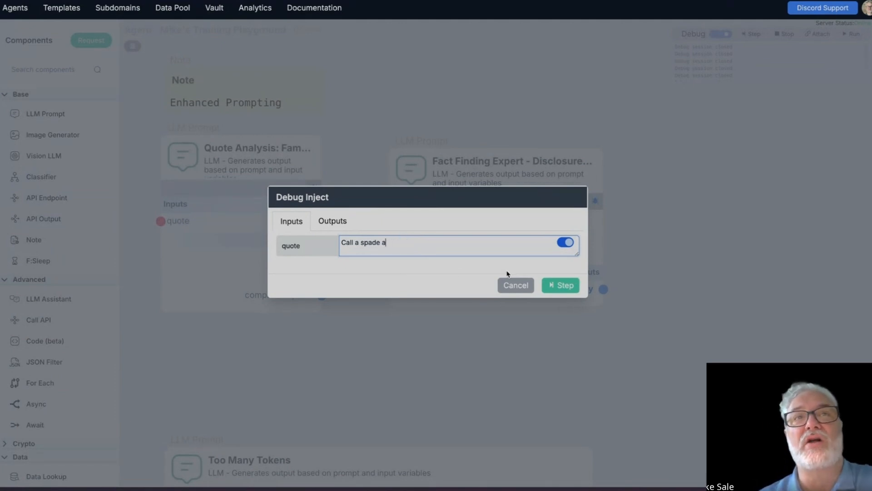
click(571, 288)
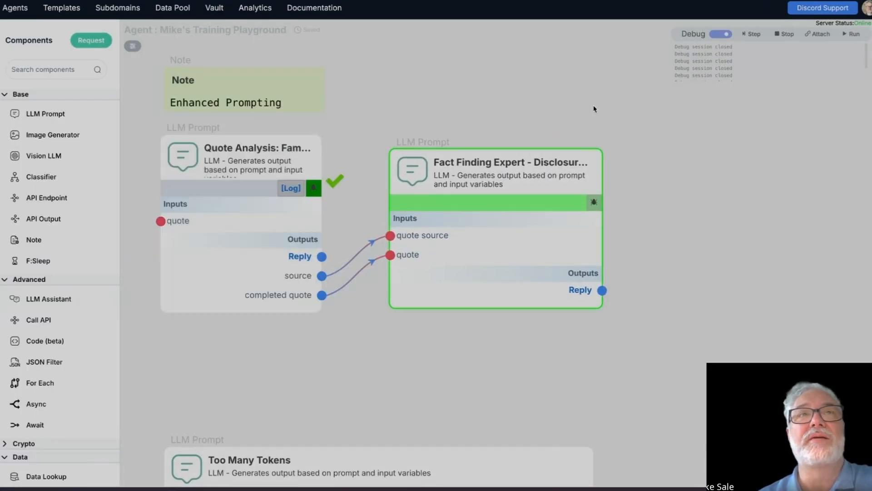
Step: Check Quote Analysis's source and completed quote debug outputs, pinning and enlarging the completed quote before unpinning it
mouse_move(297, 267)
mouse_move(291, 294)
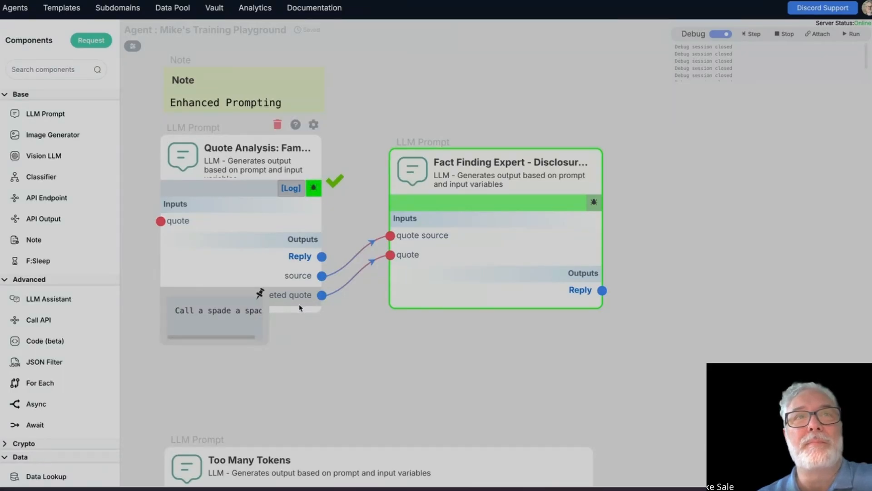
click(257, 295)
drag(263, 341, 348, 358)
click(344, 295)
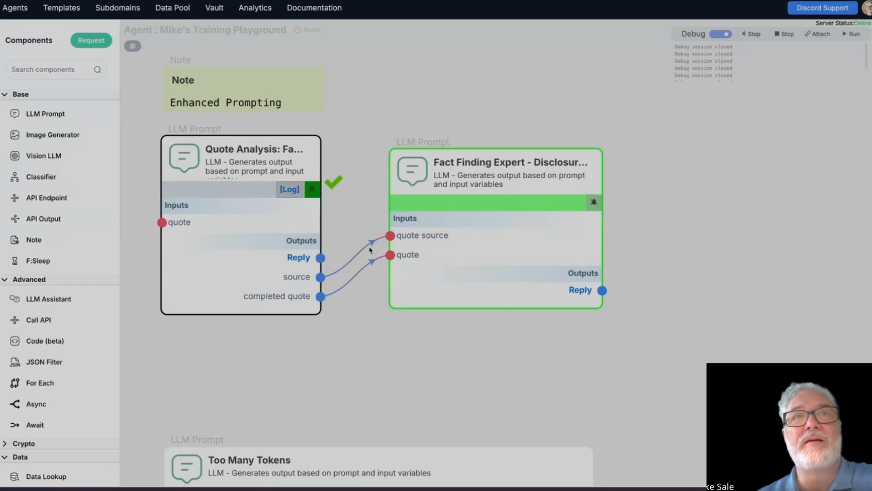
Step: Run the next debug step on the Fact Finding Expert and check the value received by its quote source input
click(751, 33)
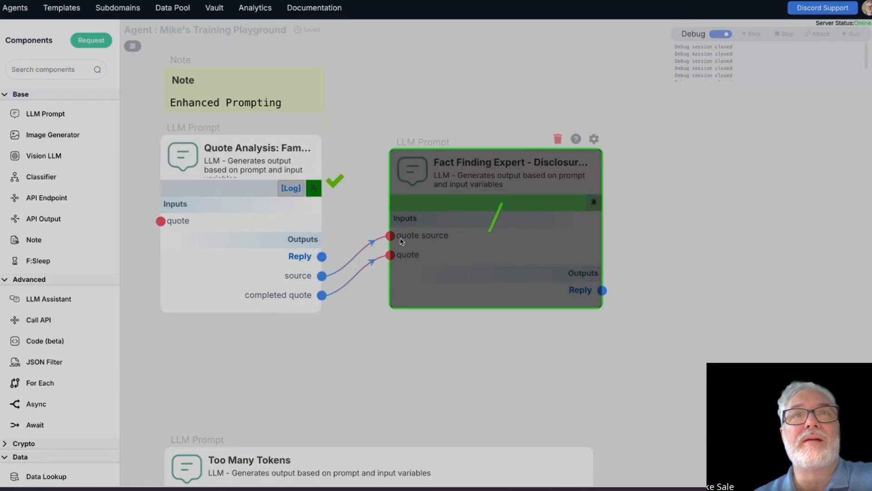
mouse_move(402, 241)
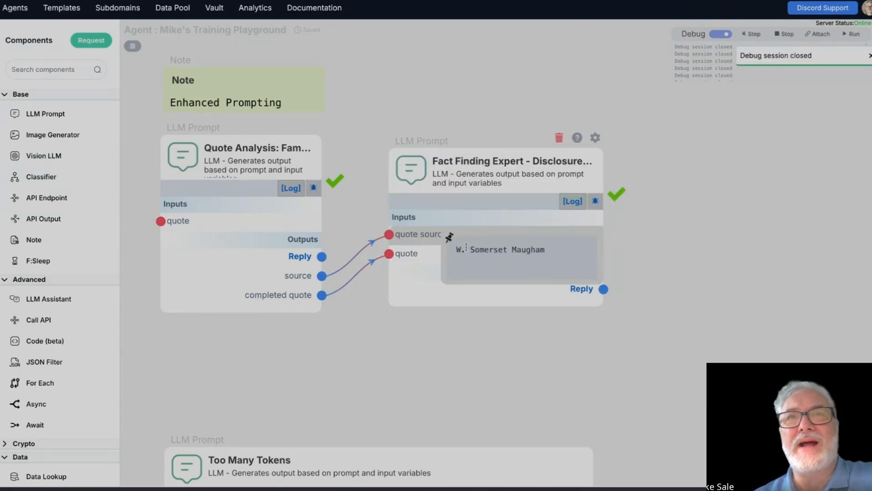
drag(453, 252, 597, 254)
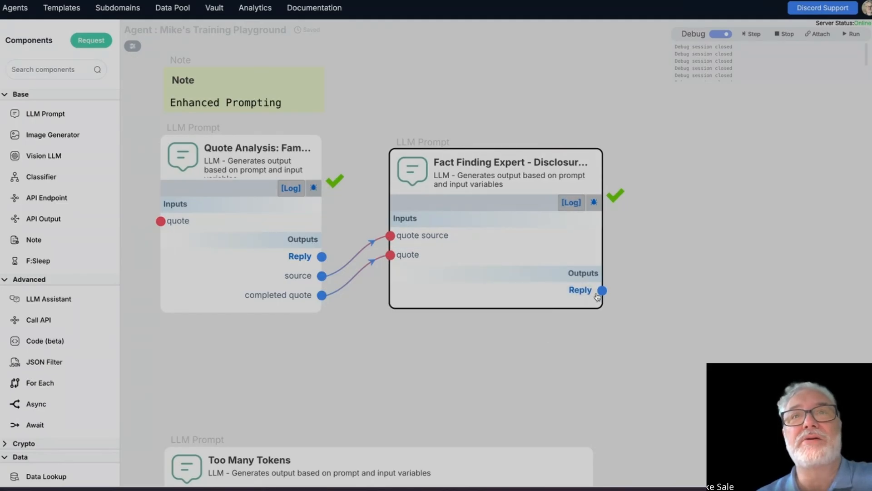
Step: Examine the attribution, accuracy and explanation in the Fact Finding Expert's Reply debug output, pinned and enlarged, and unpin it
mouse_move(586, 290)
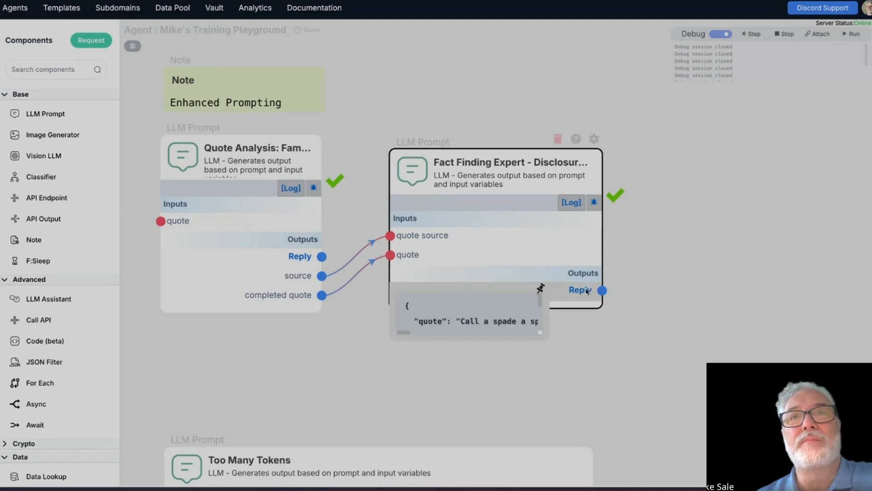
click(541, 288)
drag(545, 337, 757, 484)
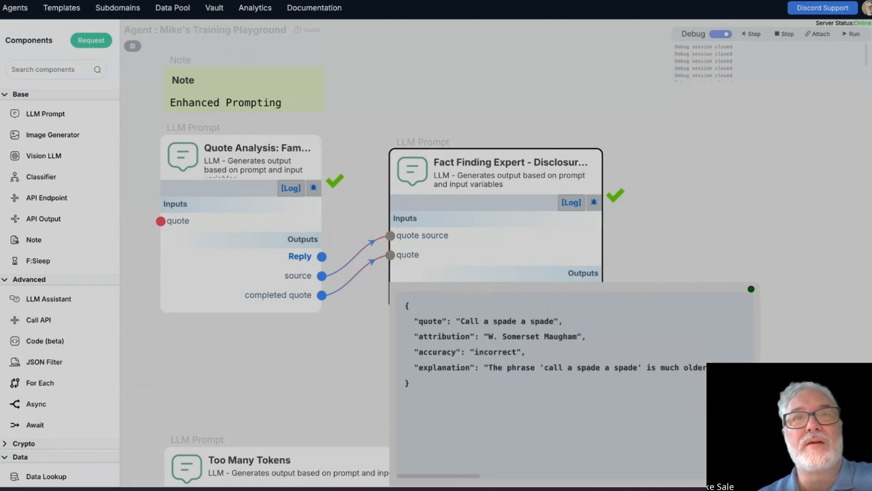
mouse_move(450, 474)
mouse_down()
mouse_move(727, 475)
mouse_move(454, 476)
mouse_up()
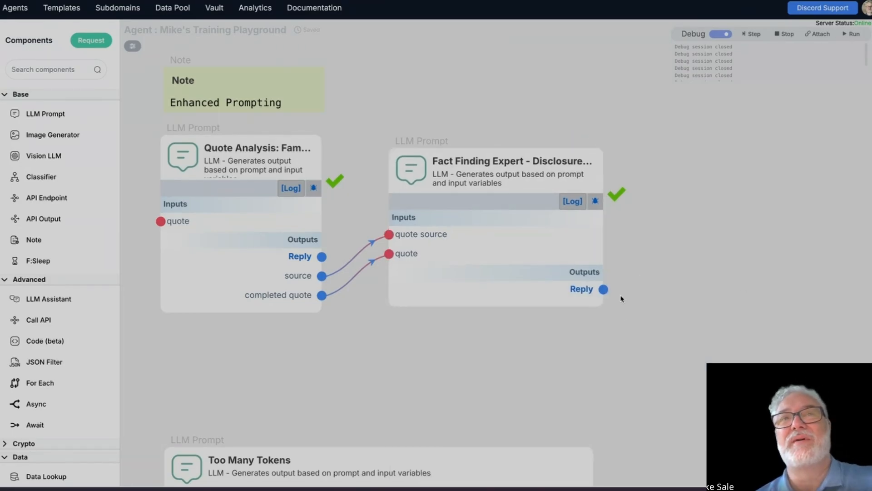
mouse_move(432, 286)
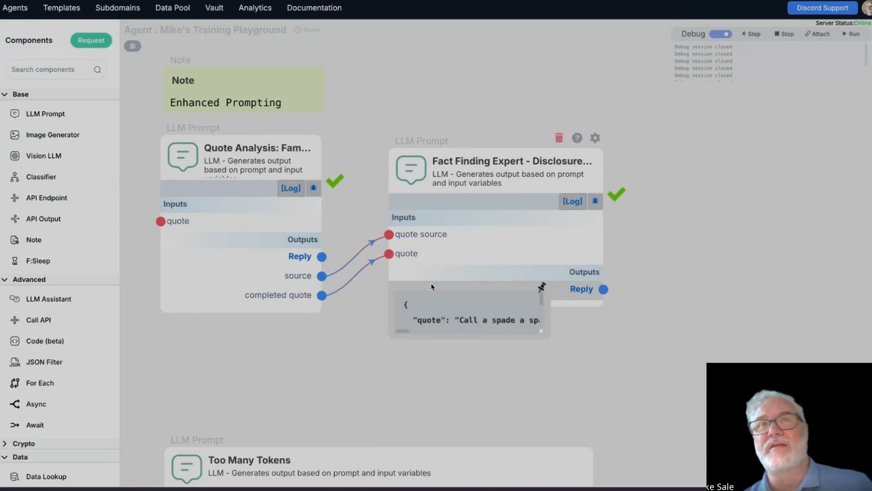